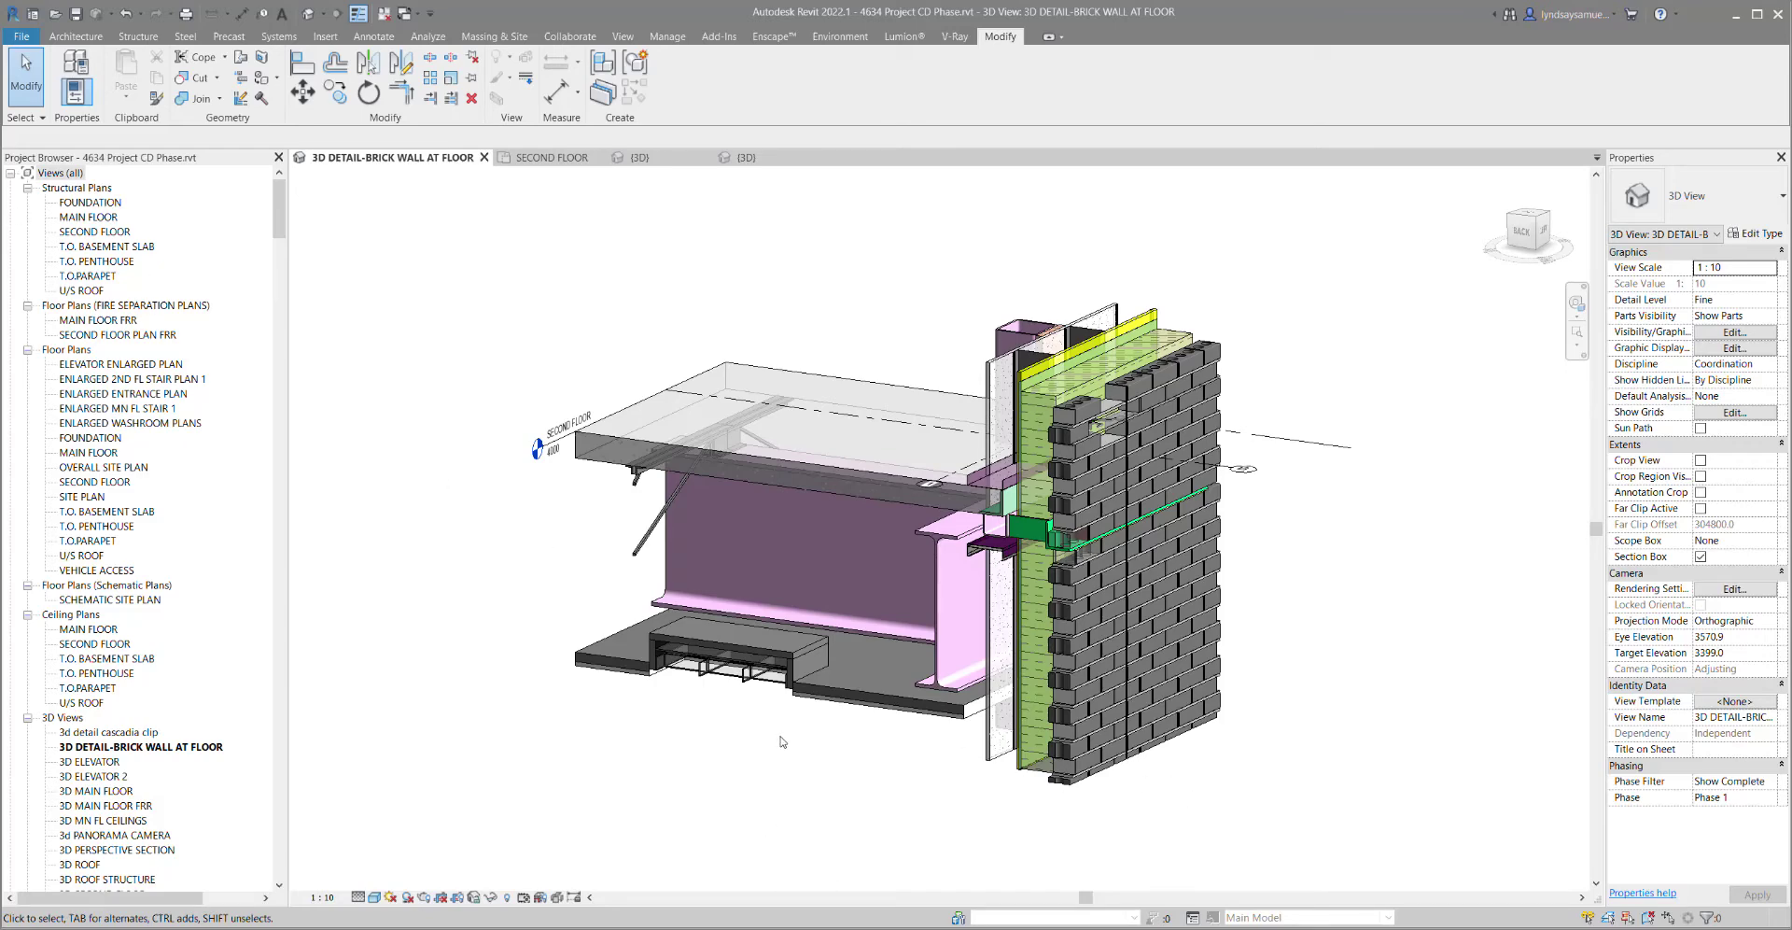
Zoom in and orbit the brick veneer wall detail to a top-down angle
{"action": "scroll", "coordinate": [1335, 616], "scroll_direction": "up", "scroll_amount": 2}
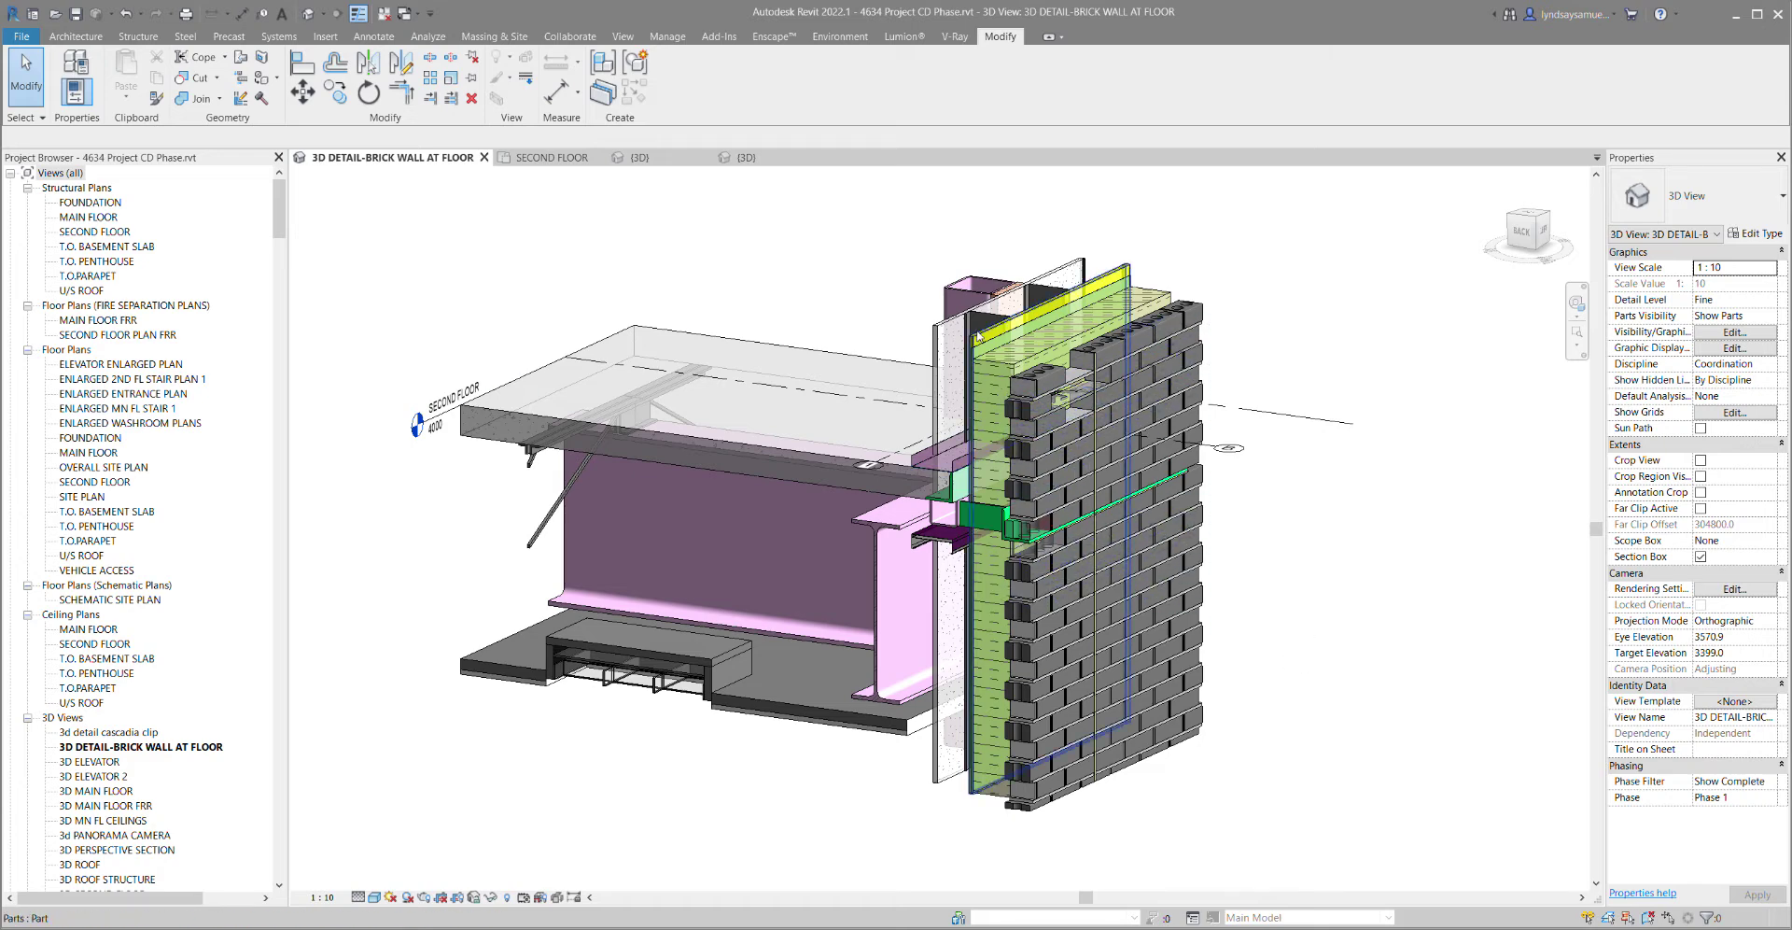
{"action": "middle_click_drag", "start_coordinate": [980, 336], "coordinate": [1129, 830], "text": "shift"}
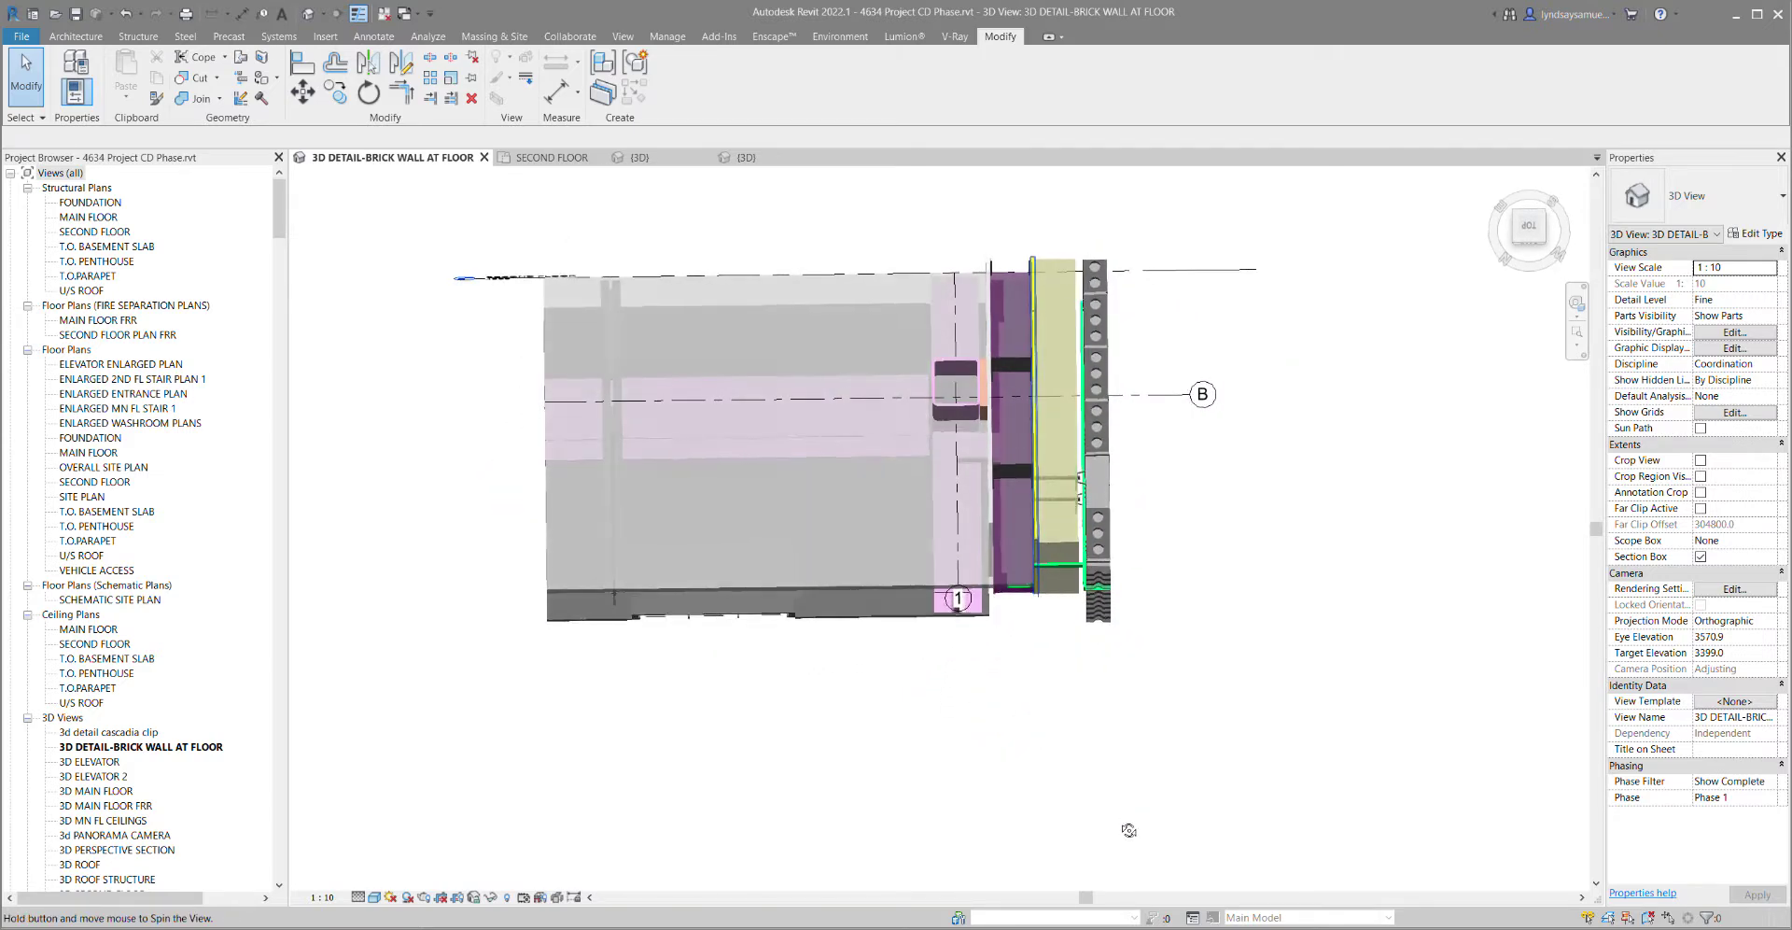
Zoom onto the wall ties and orbit to an oblique close-up of the slab-edge knife plate connection
{"action": "scroll", "coordinate": [1143, 457], "scroll_direction": "up", "scroll_amount": 3}
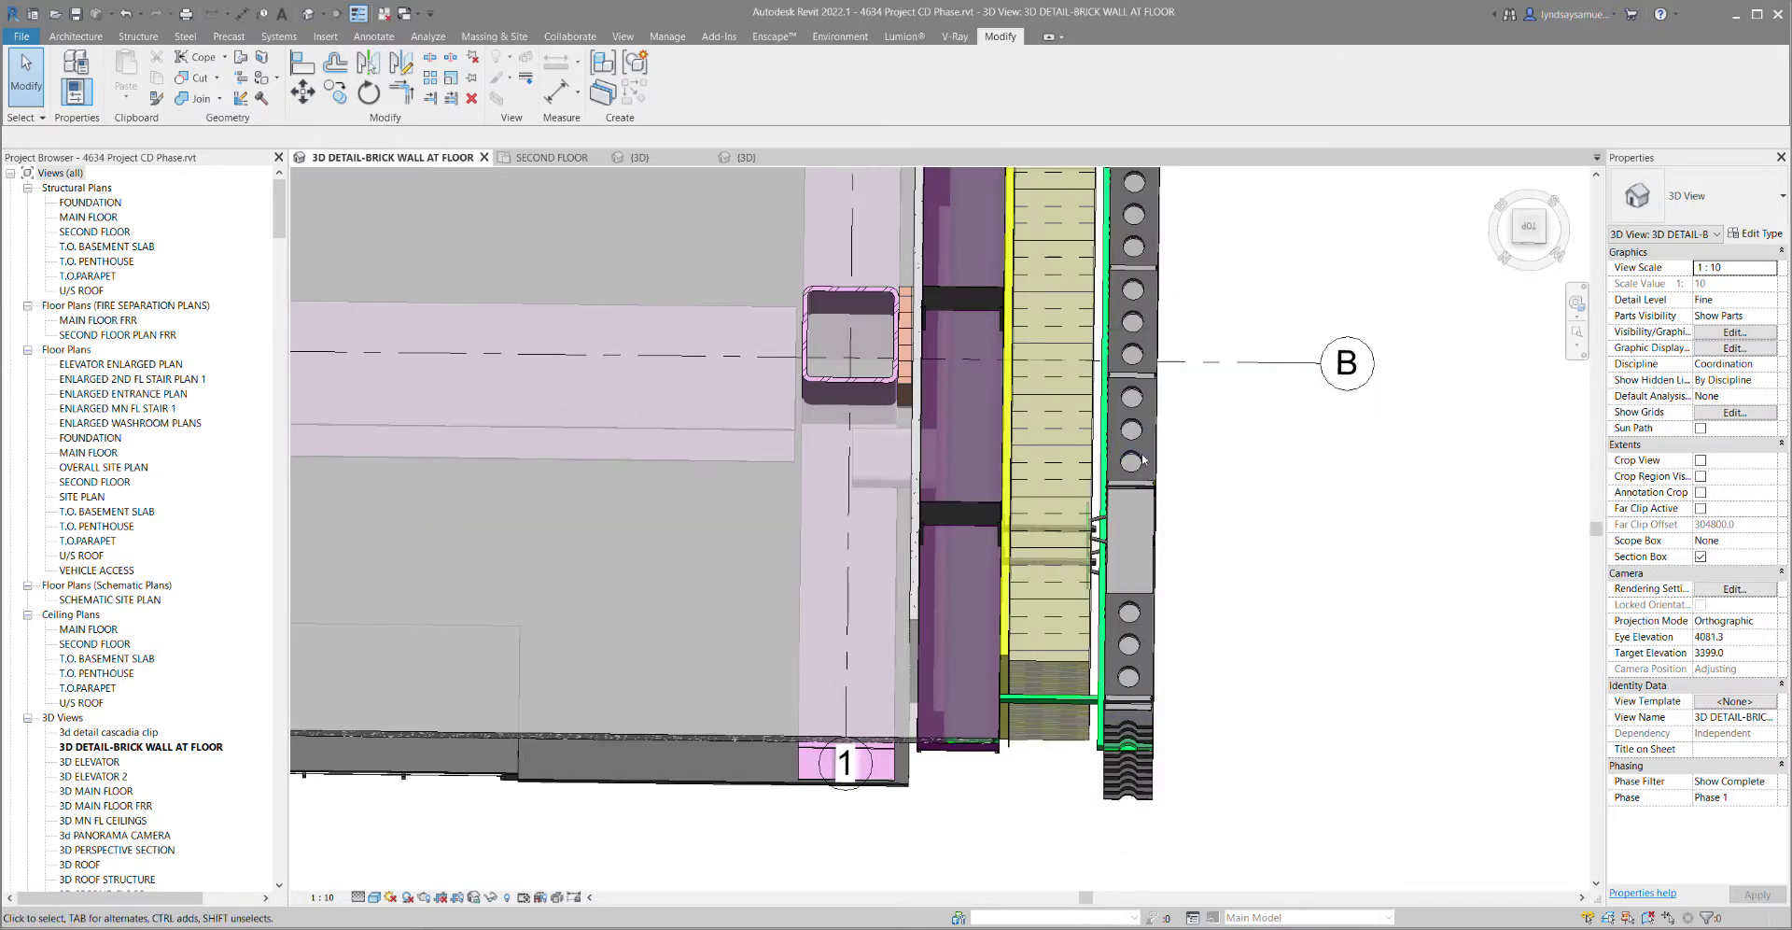
{"action": "scroll", "coordinate": [1105, 561], "scroll_direction": "up", "scroll_amount": 4}
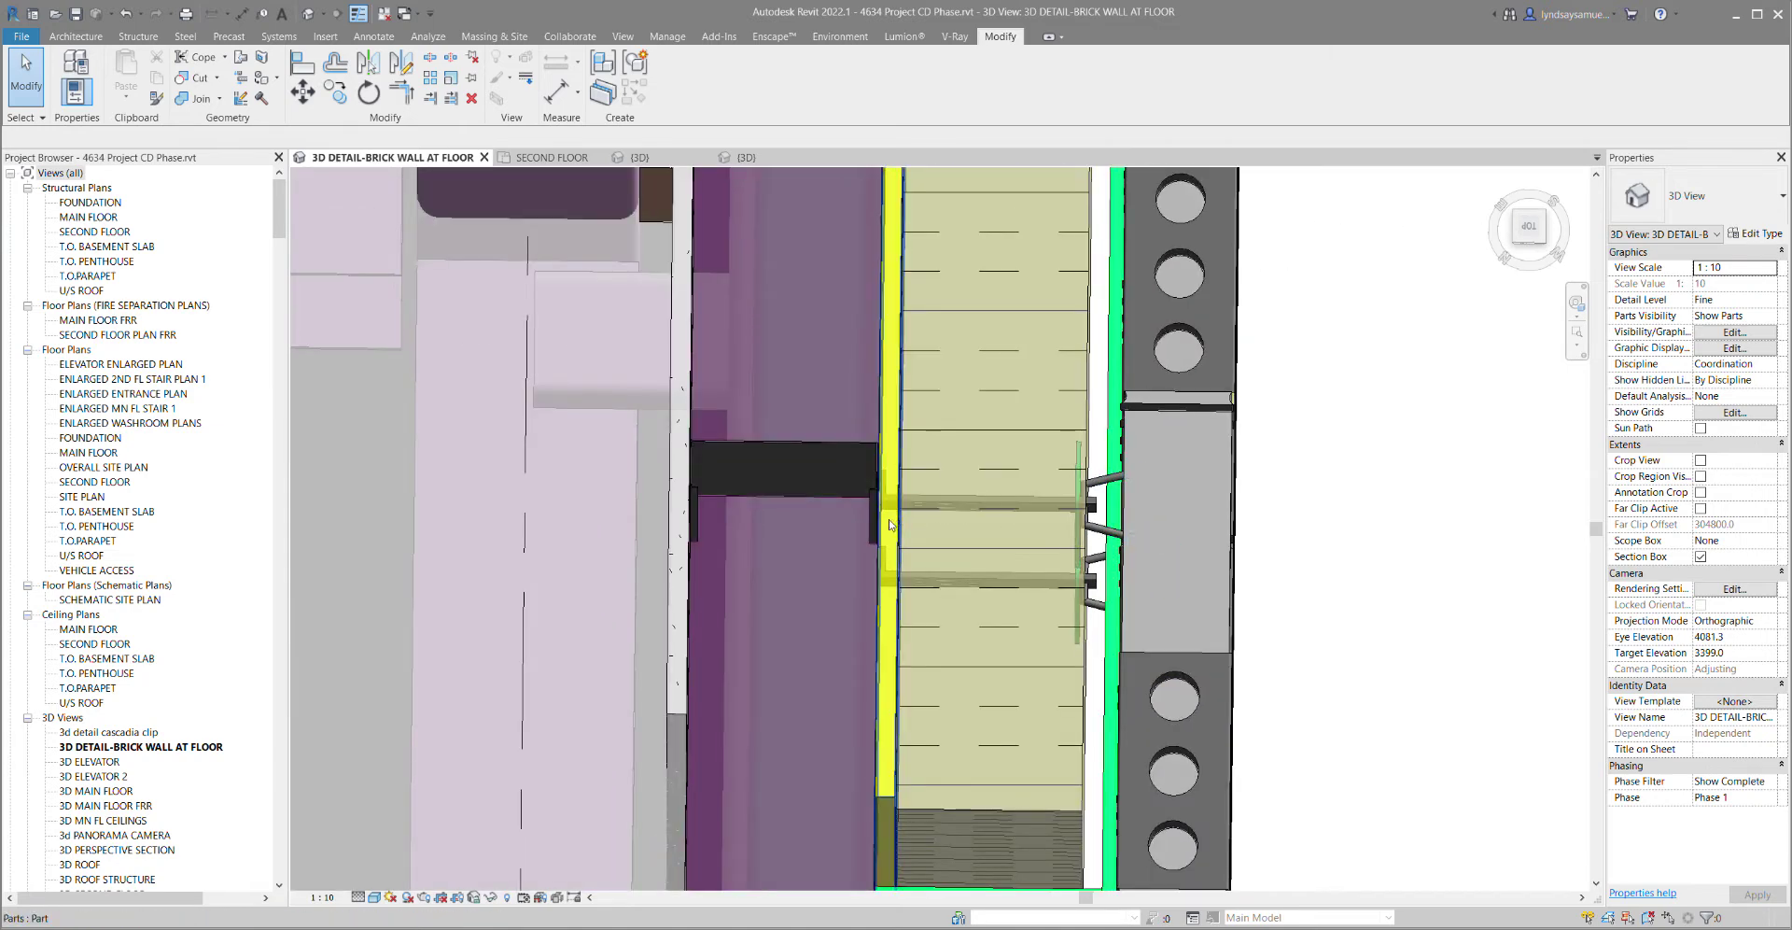
{"action": "middle_click_drag", "start_coordinate": [891, 542], "coordinate": [838, 495], "text": "shift"}
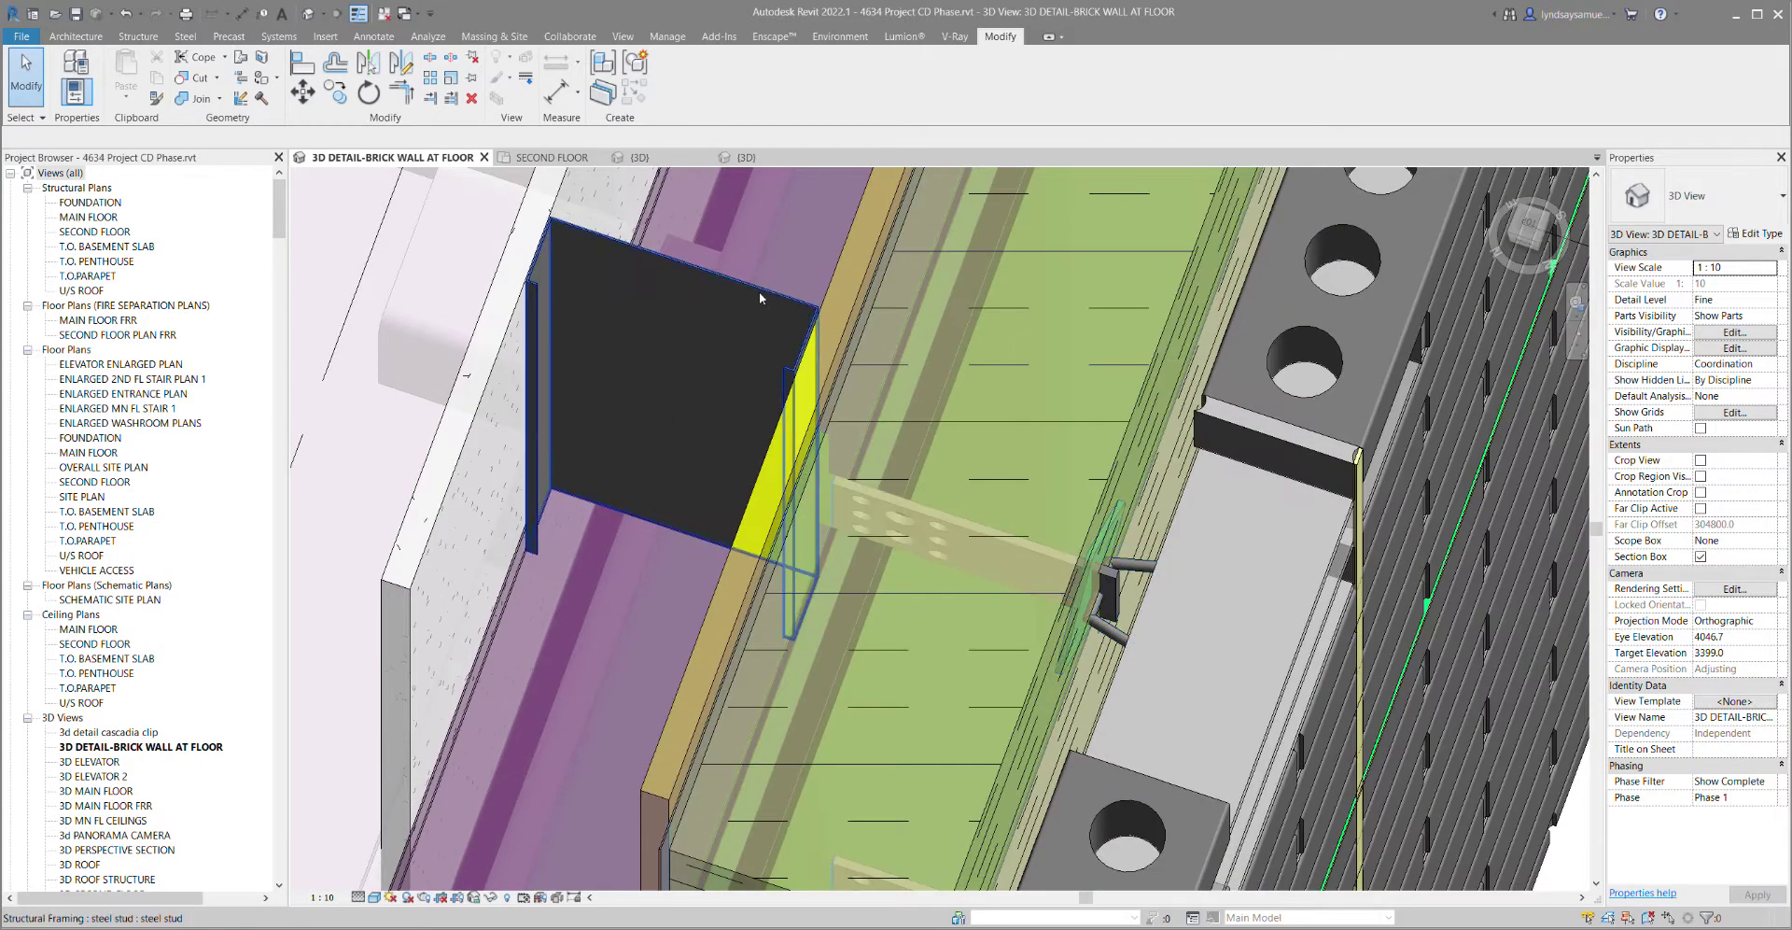
{"action": "middle_click_drag", "start_coordinate": [759, 297], "coordinate": [1441, 648], "text": "shift"}
{"action": "scroll", "coordinate": [1440, 648], "scroll_direction": "up", "scroll_amount": 3}
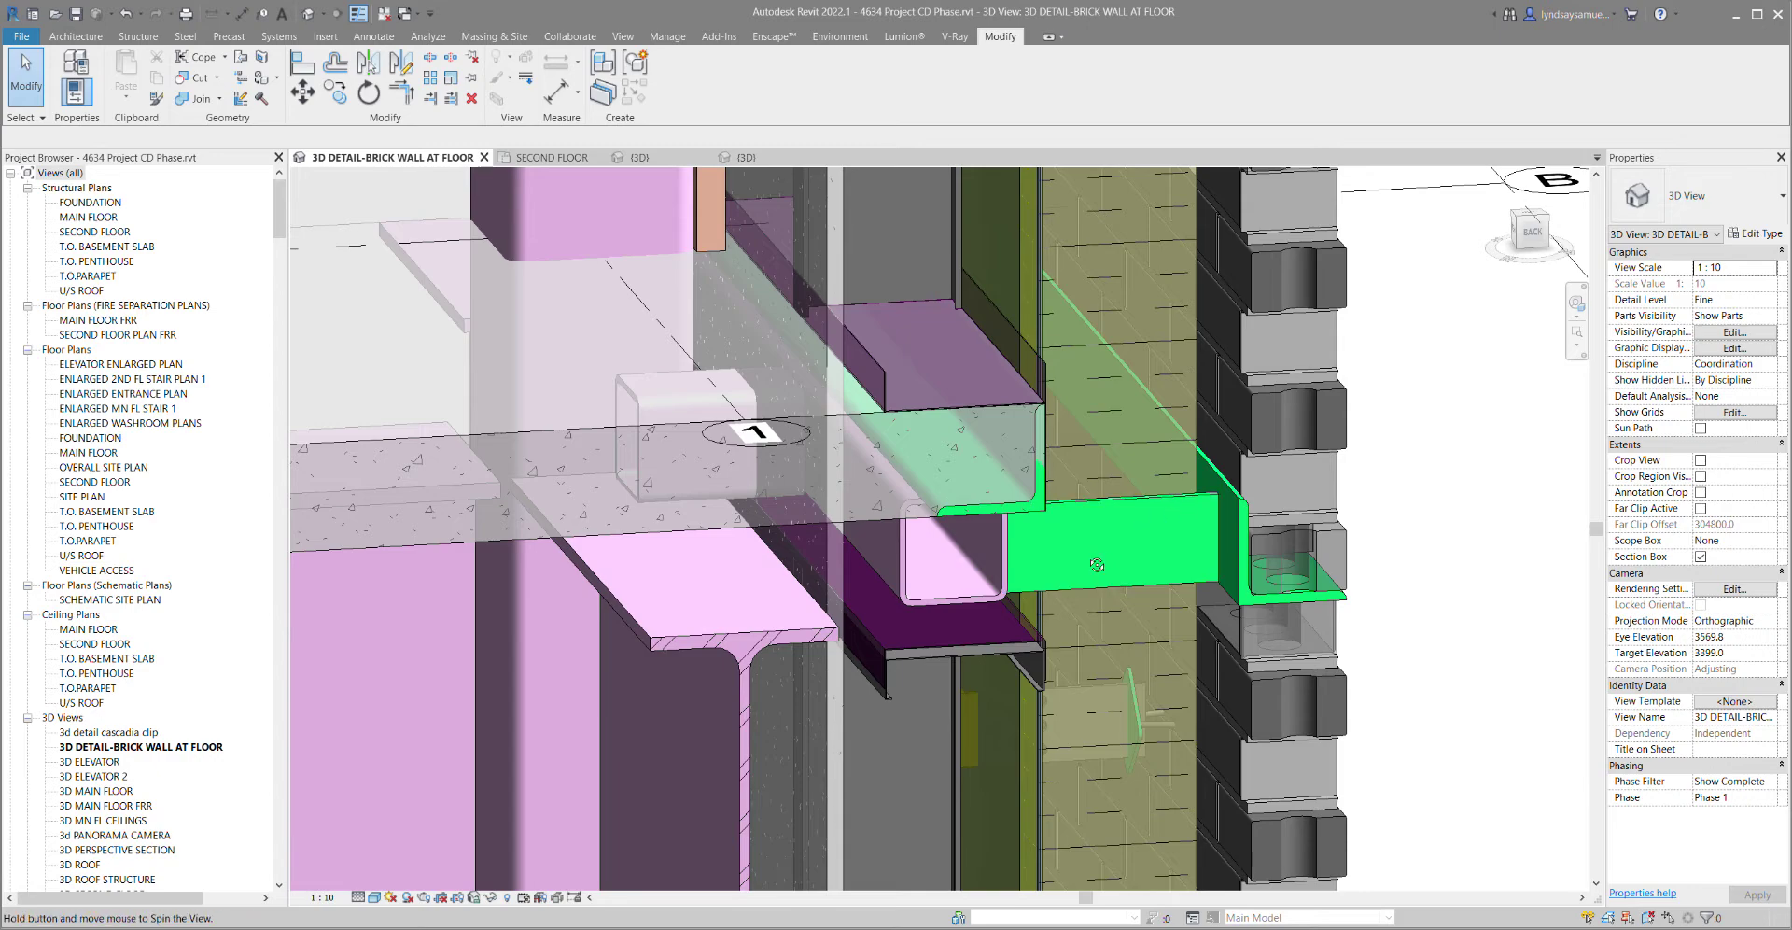
Orbit the connection and select the W610X82 beam and HSS101.6X101.6X6.4 tube to read their types
{"action": "middle_click_drag", "start_coordinate": [1097, 564], "coordinate": [784, 614], "text": "shift"}
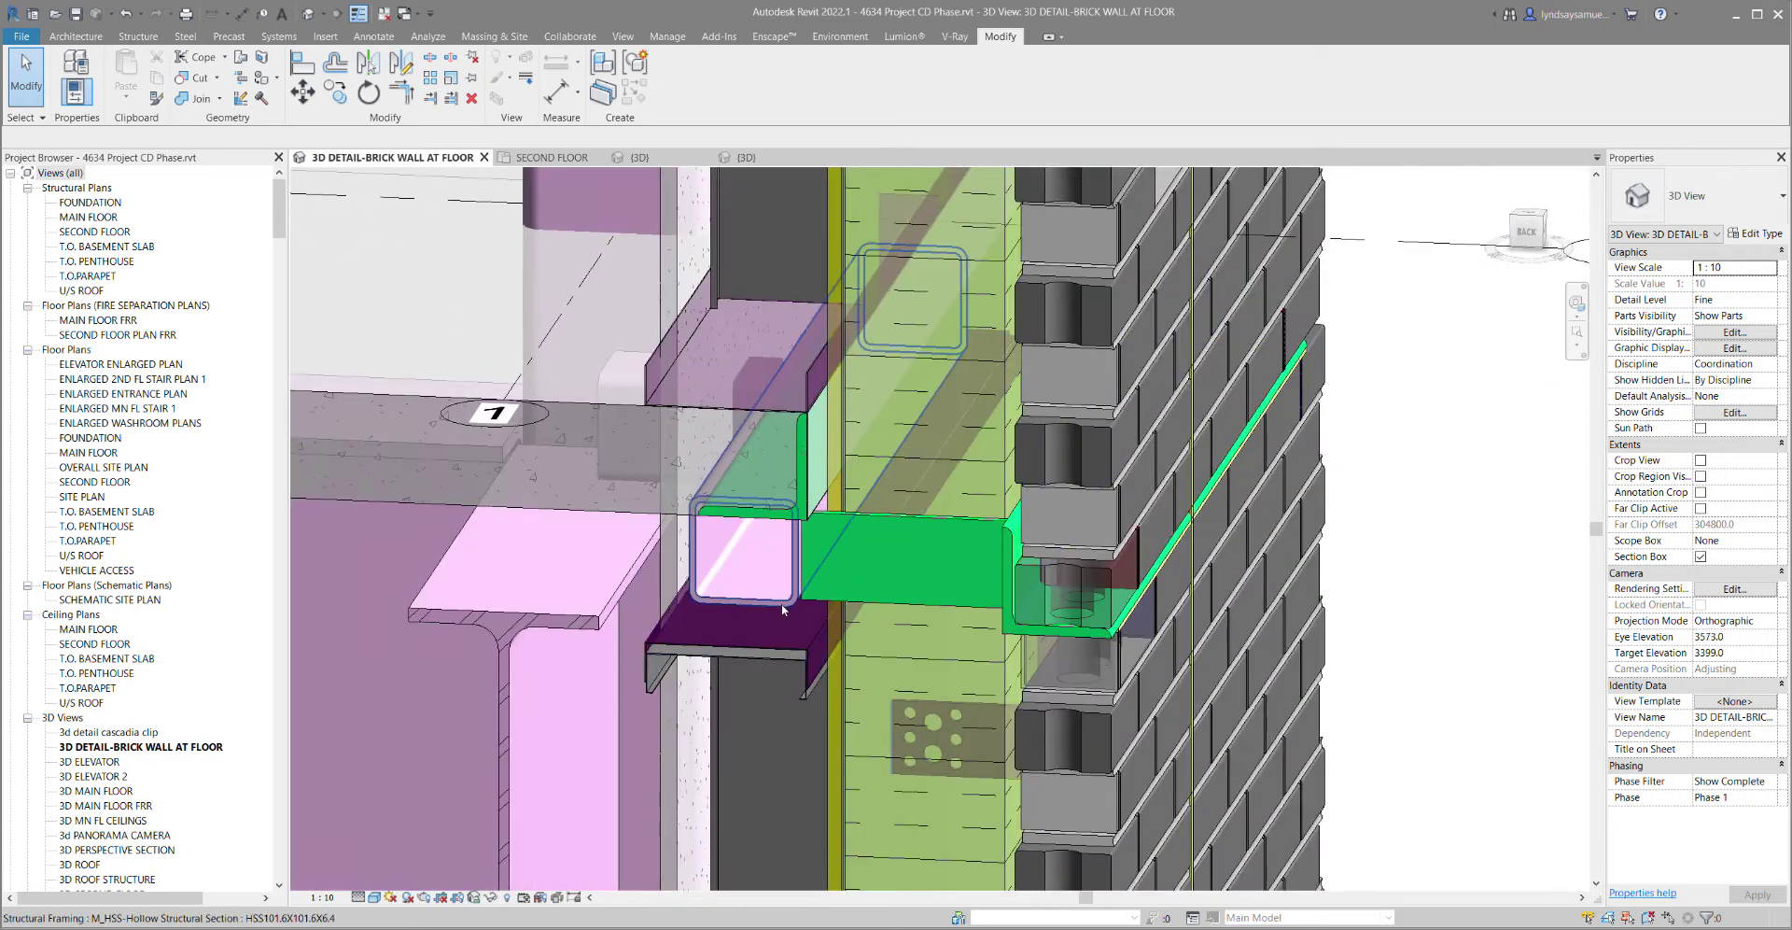
{"action": "middle_click_drag", "start_coordinate": [773, 610], "coordinate": [839, 511], "text": "shift"}
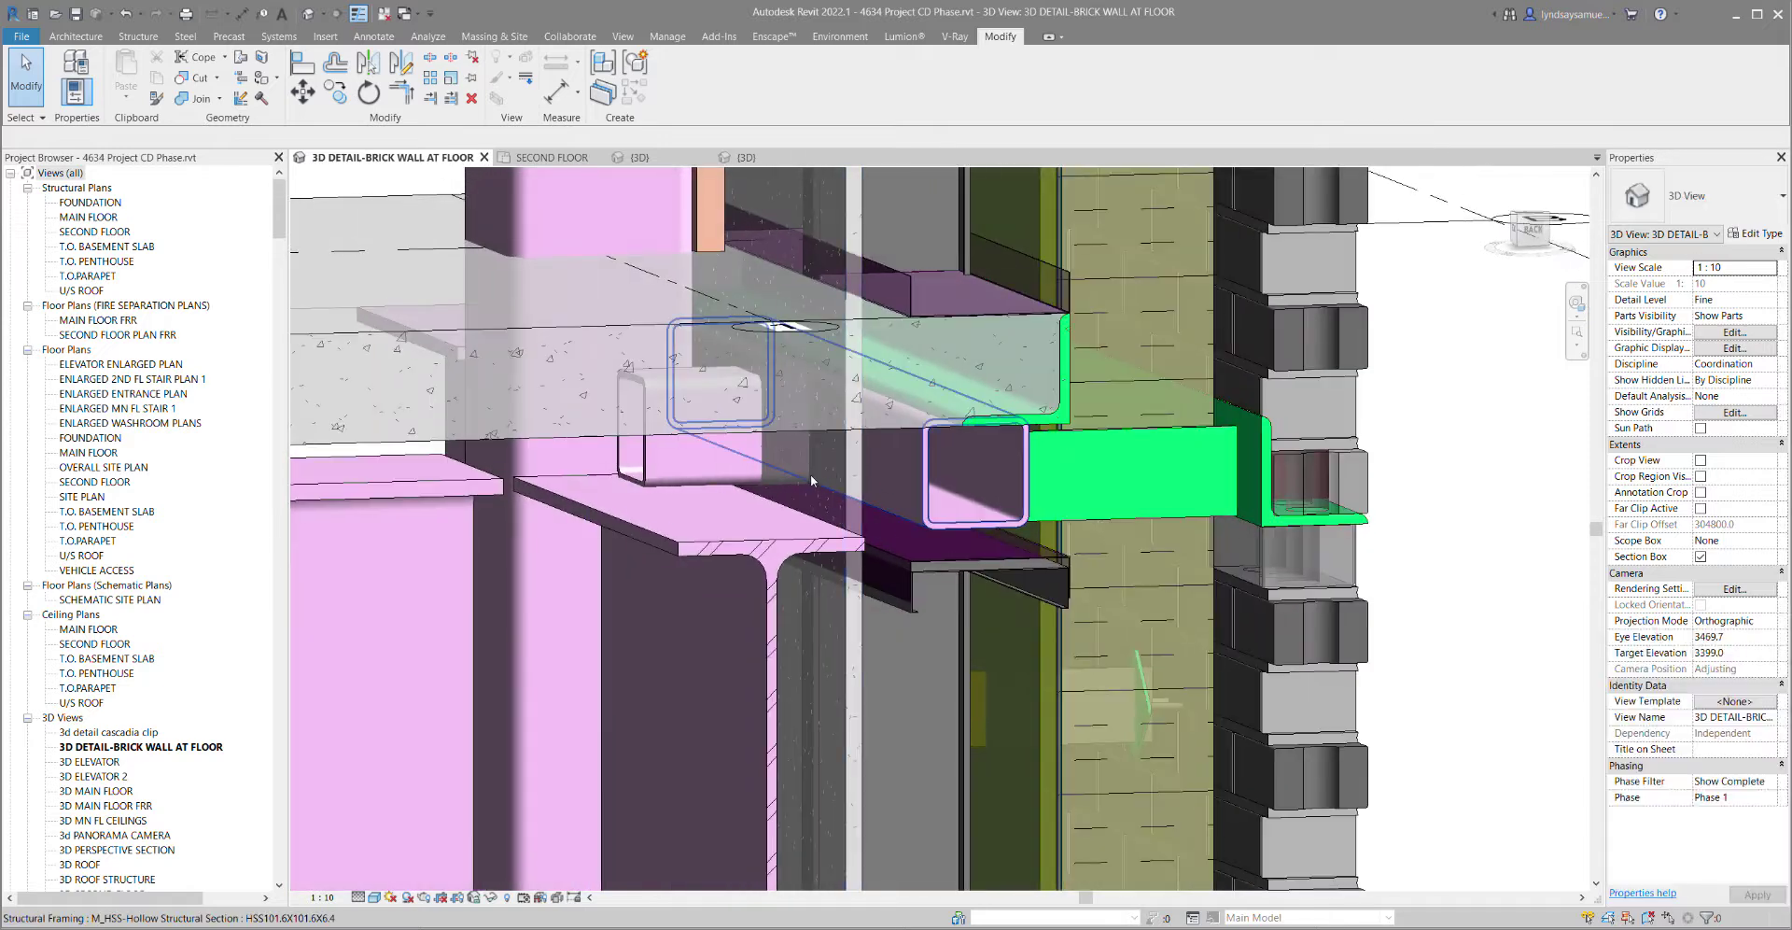
{"action": "left_click", "coordinate": [679, 553]}
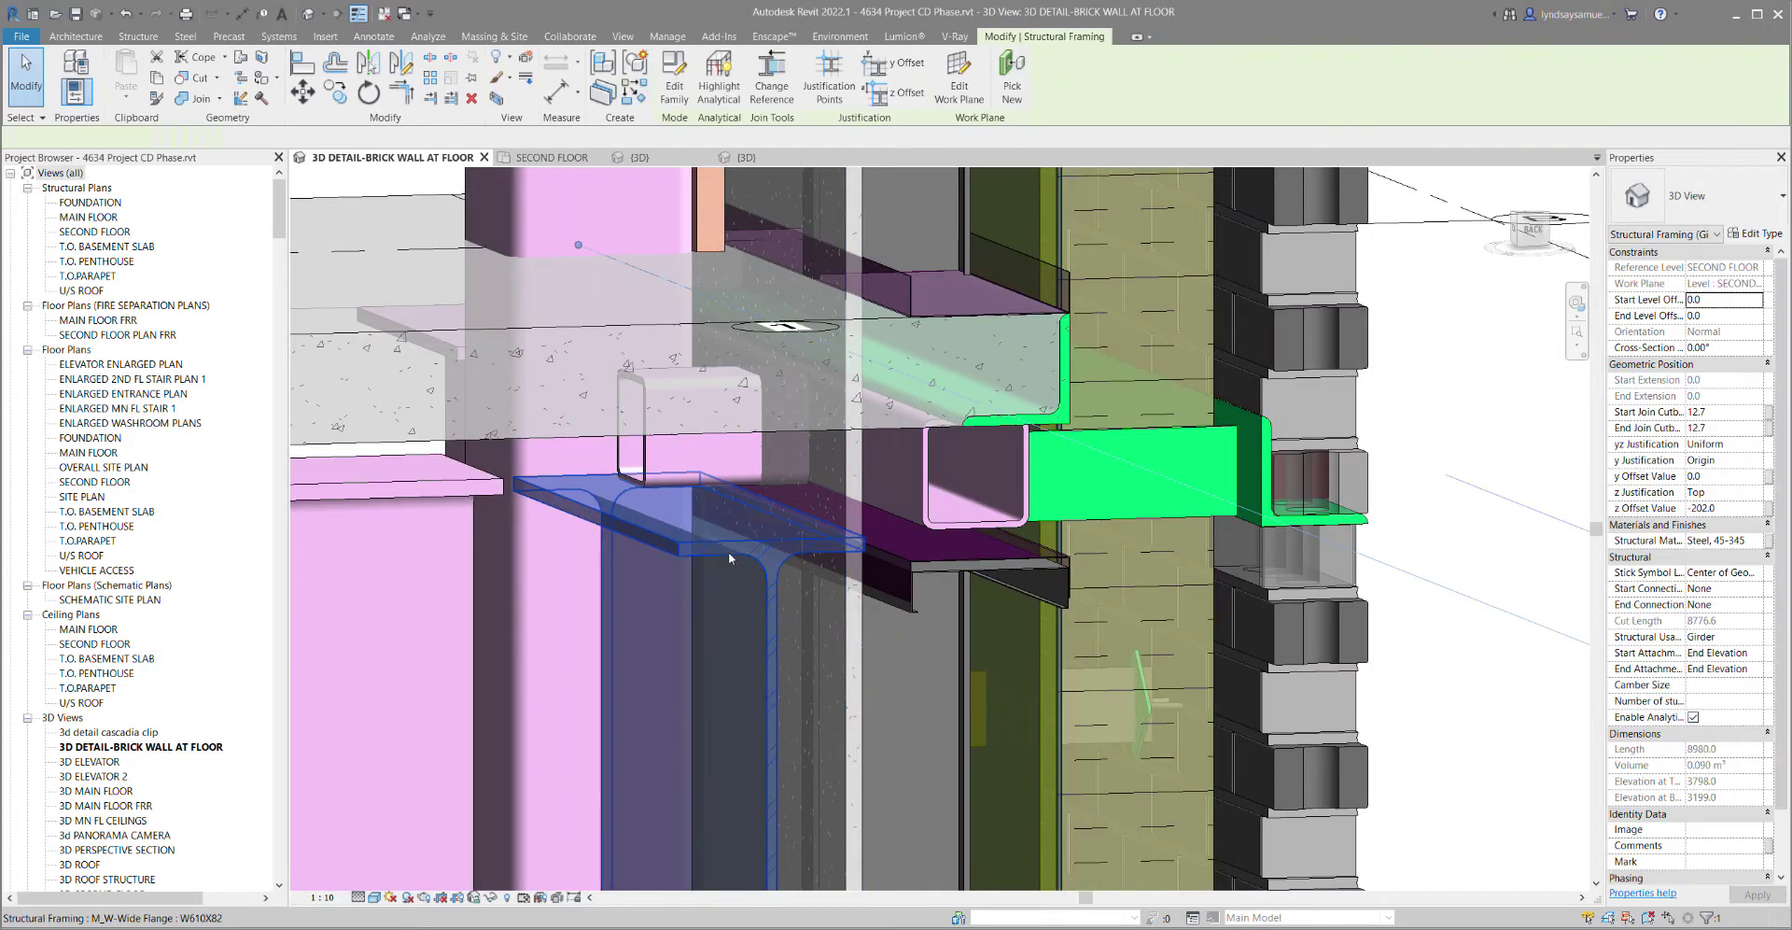
{"action": "middle_click_drag", "start_coordinate": [678, 553], "coordinate": [718, 485], "text": "shift"}
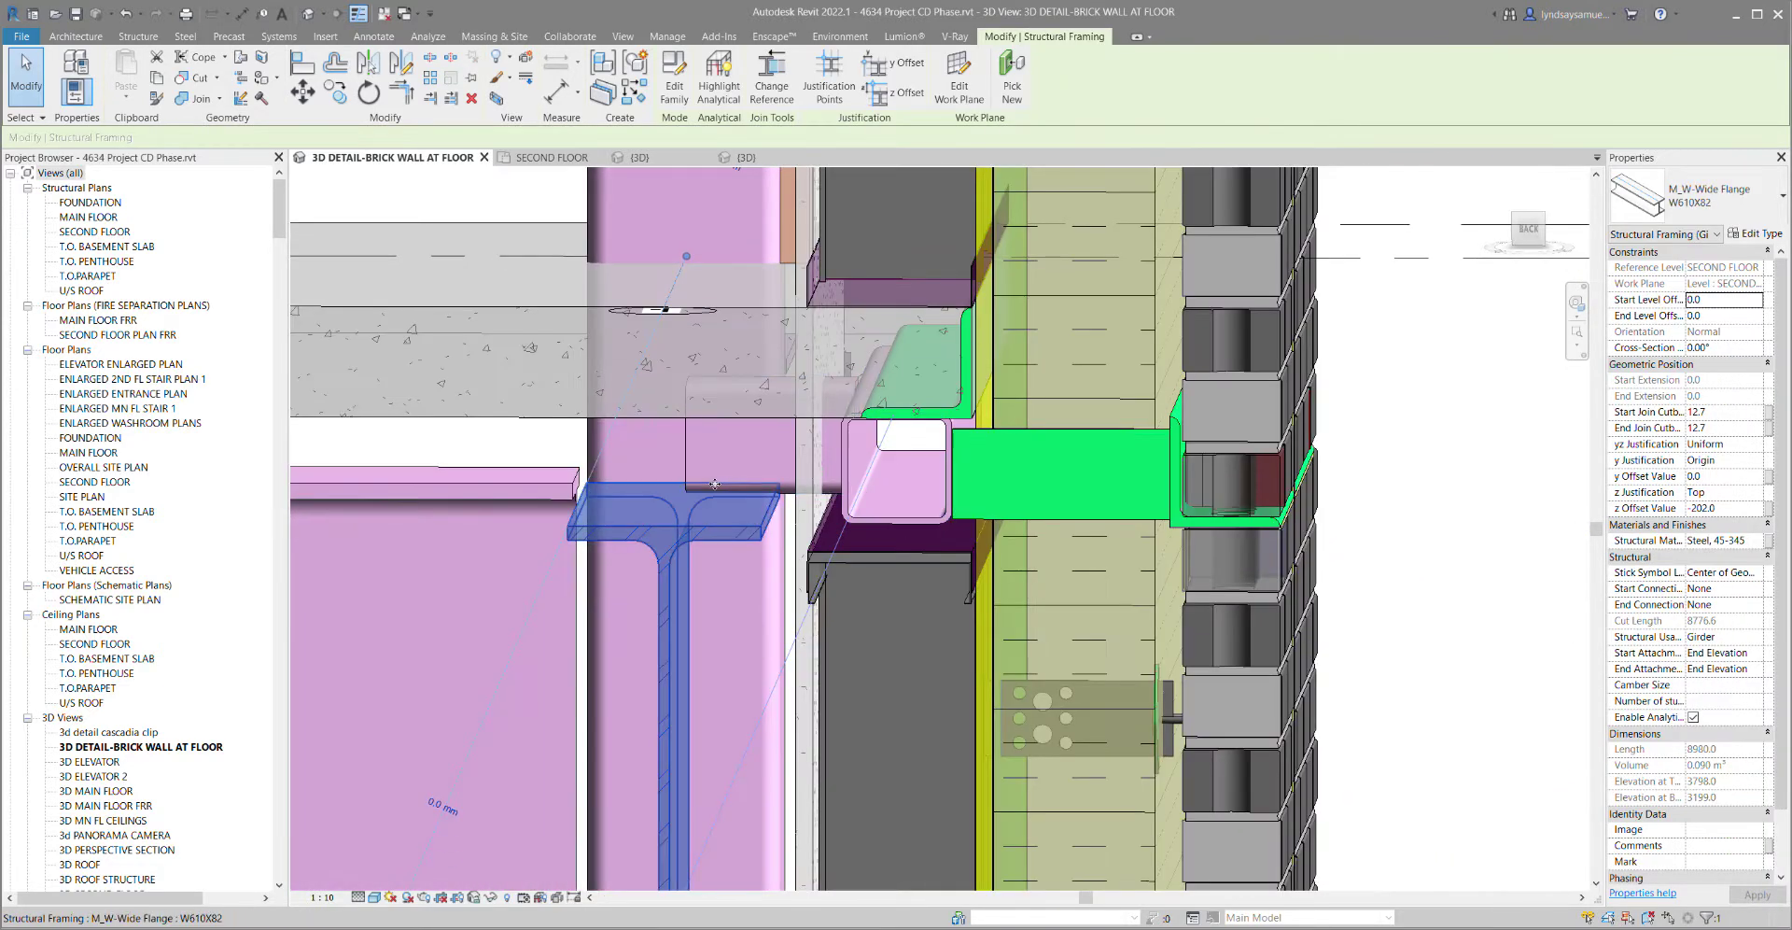
{"action": "left_click", "coordinate": [692, 451]}
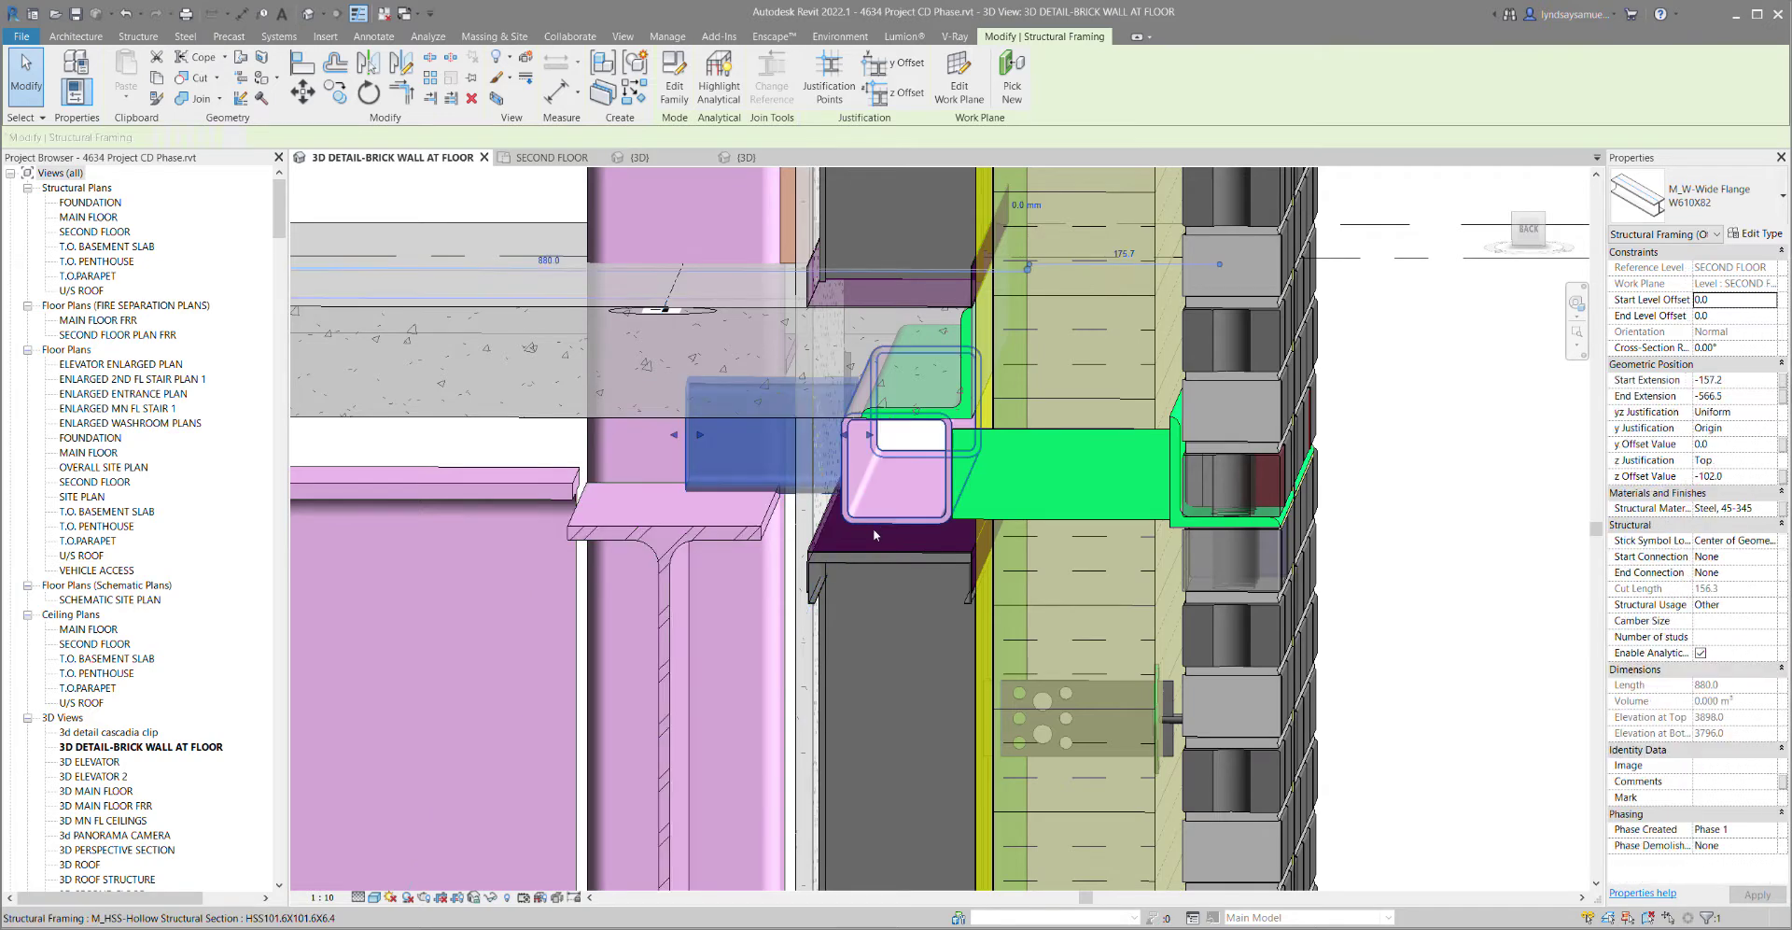
{"action": "middle_click_drag", "start_coordinate": [692, 451], "coordinate": [1216, 568], "text": "shift"}
{"action": "left_click", "coordinate": [1314, 592]}
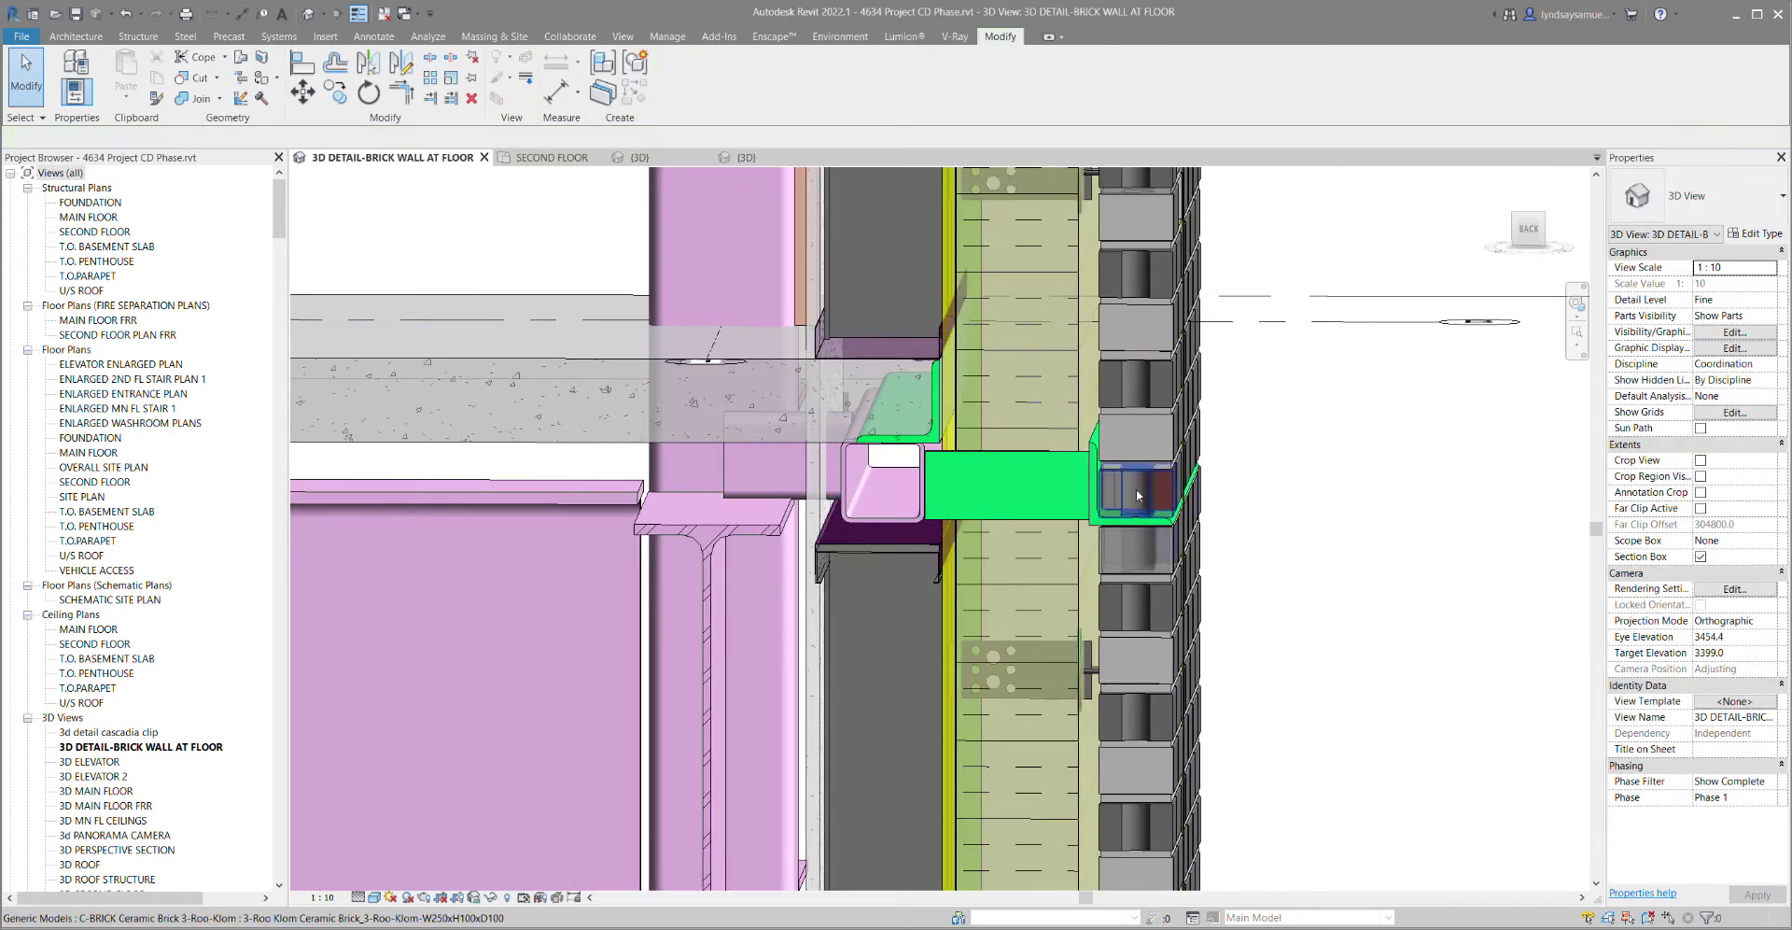
{"action": "scroll", "coordinate": [863, 381], "scroll_direction": "up", "scroll_amount": 4}
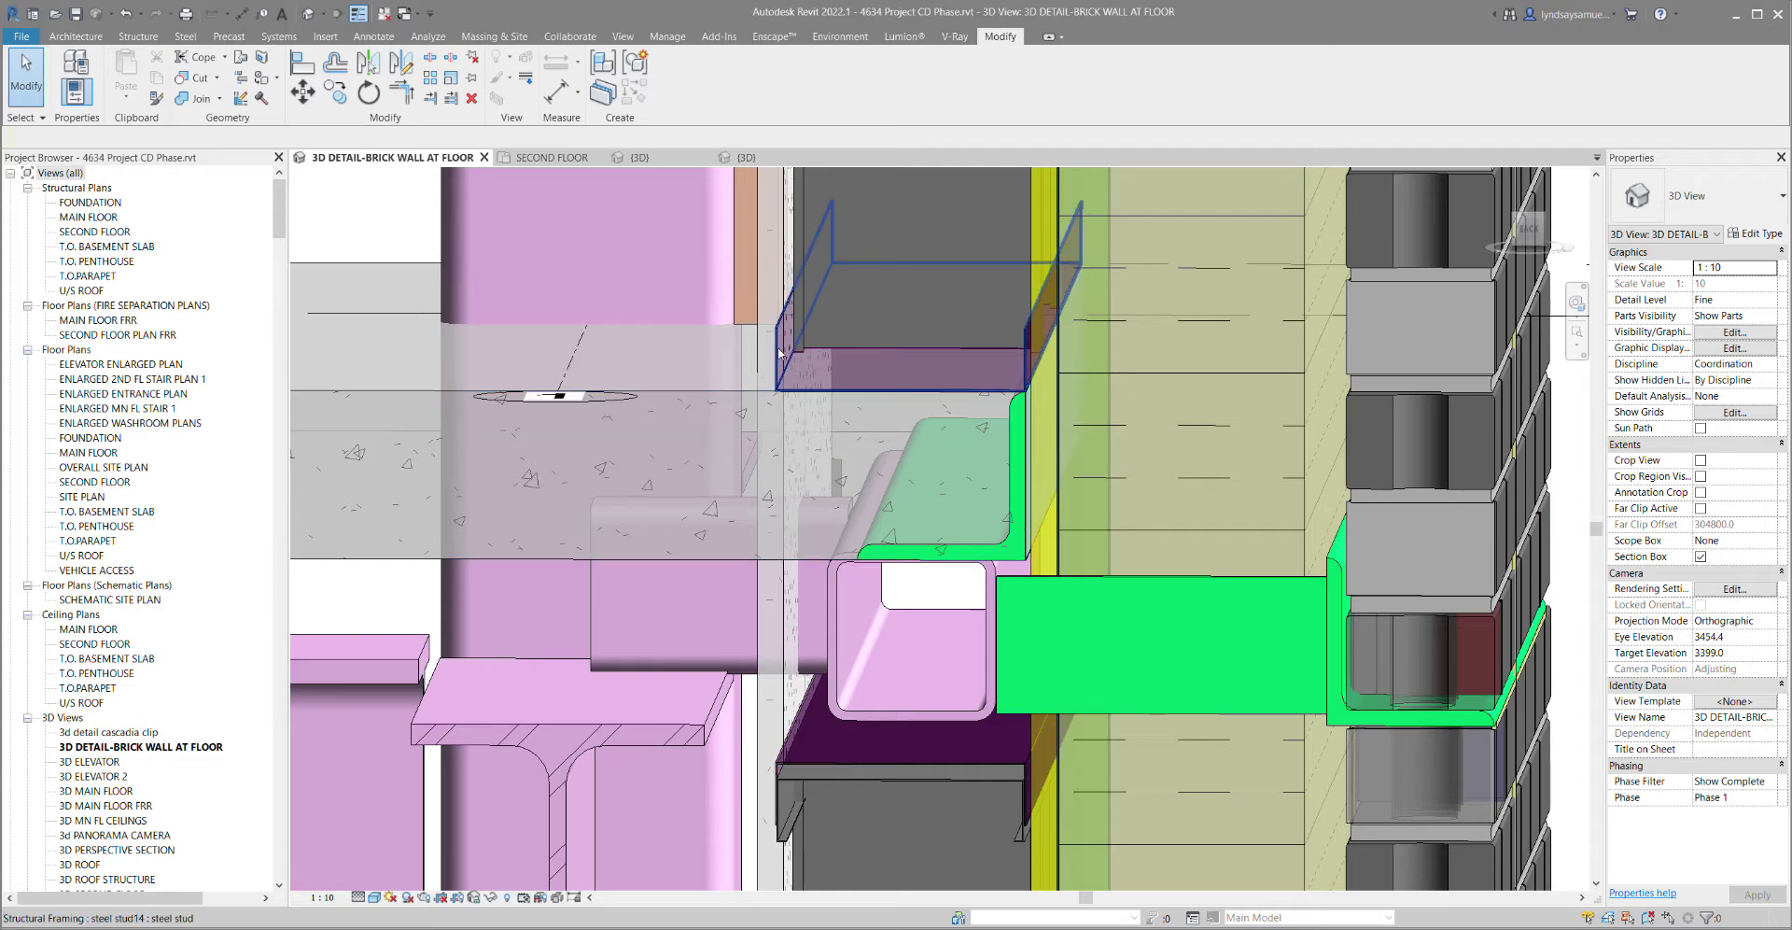
Inspect the purple framing member above the slab and the steel stud, orbiting between picks
{"action": "left_click", "coordinate": [867, 388]}
{"action": "middle_click_drag", "start_coordinate": [866, 389], "coordinate": [989, 485], "text": "shift"}
{"action": "key", "text": "Escape"}
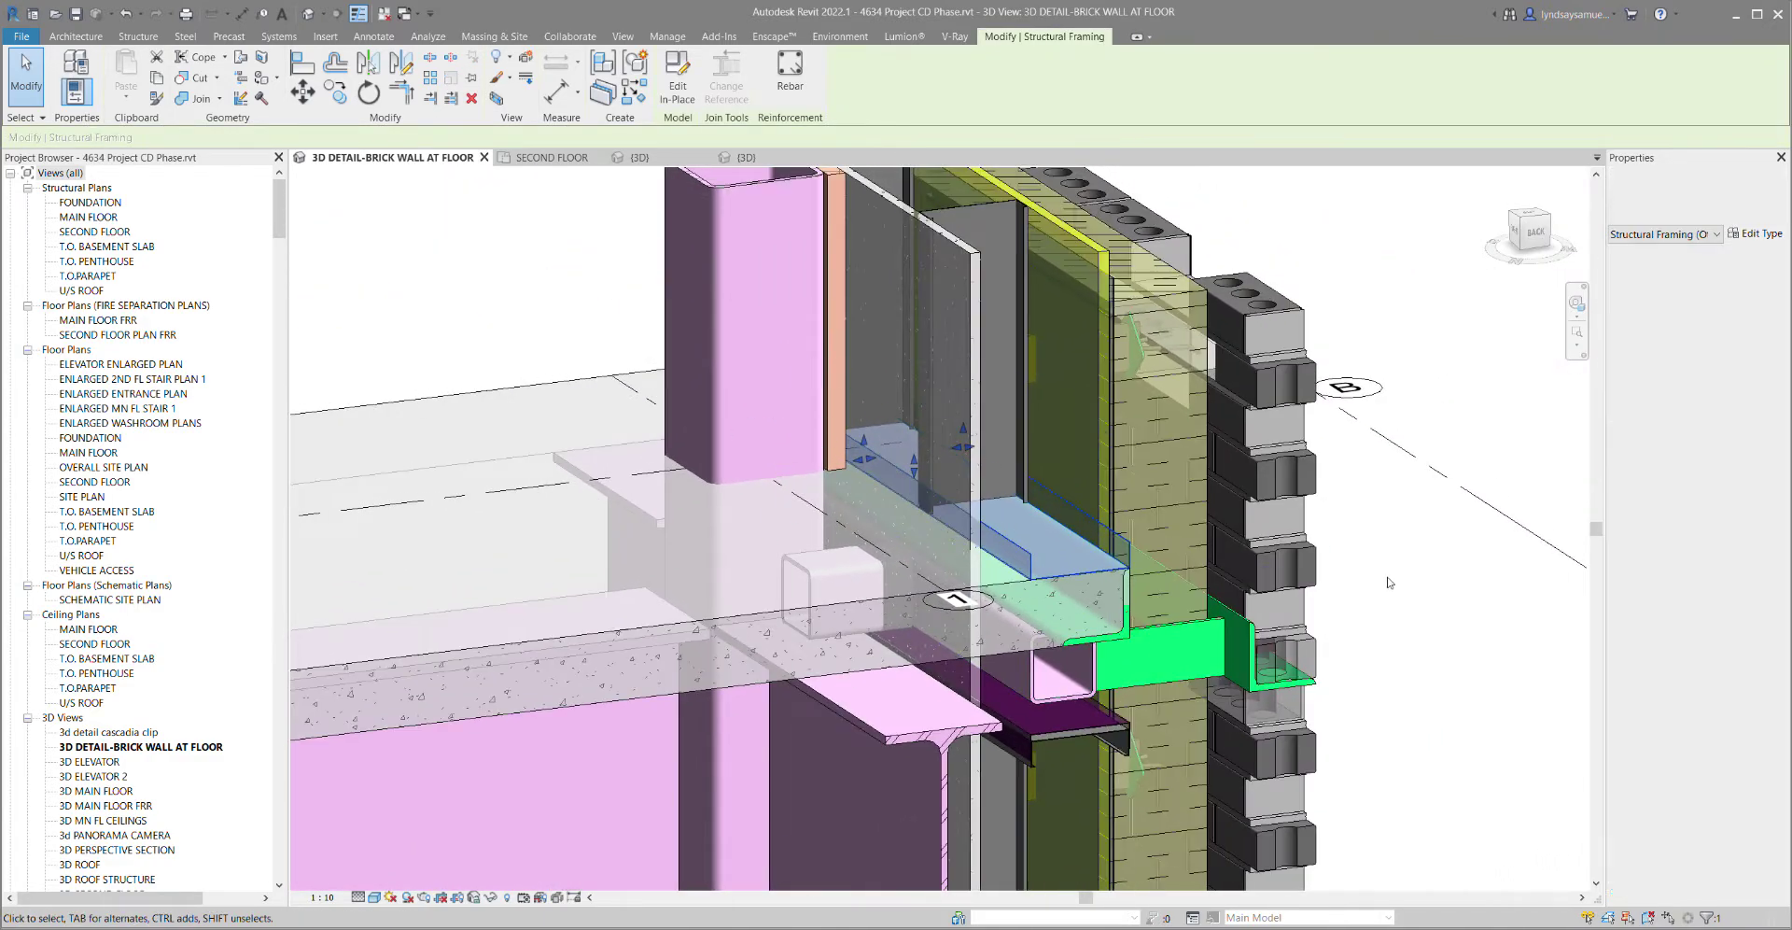
{"action": "left_click", "coordinate": [953, 217]}
{"action": "middle_click_drag", "start_coordinate": [993, 222], "coordinate": [915, 346], "text": "shift"}
Select the structural beam system, the wall part layer and the floor slab part in turn
{"action": "left_click", "coordinate": [909, 327]}
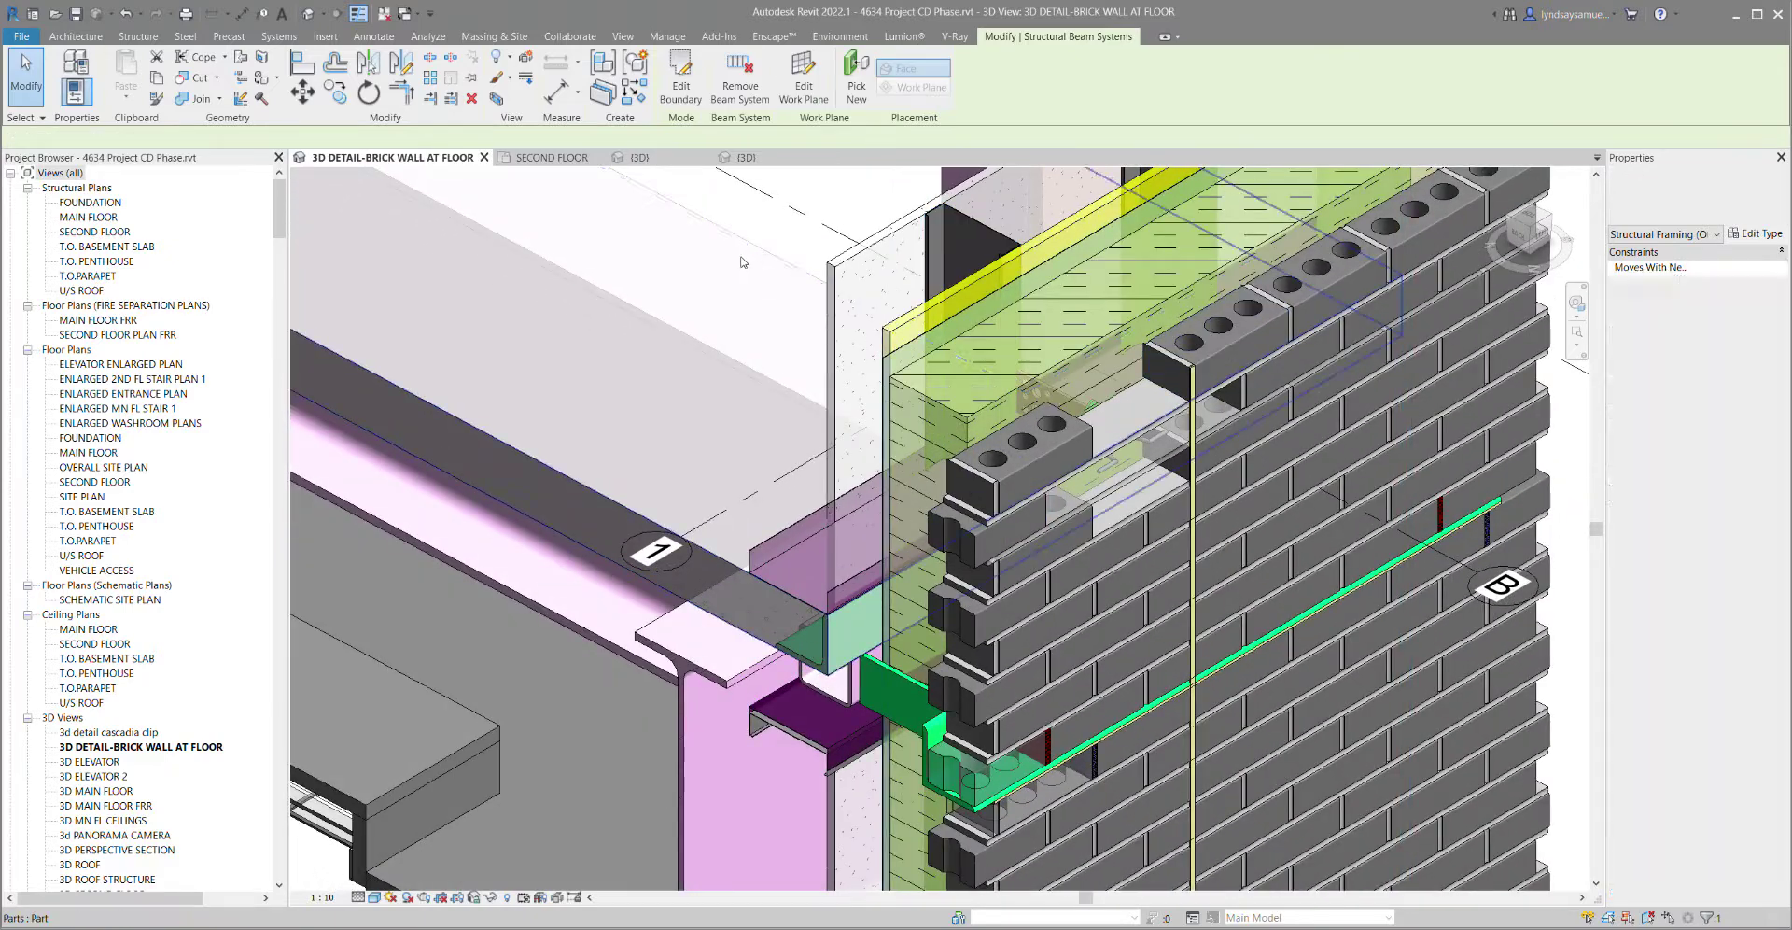
{"action": "left_click", "coordinate": [900, 344]}
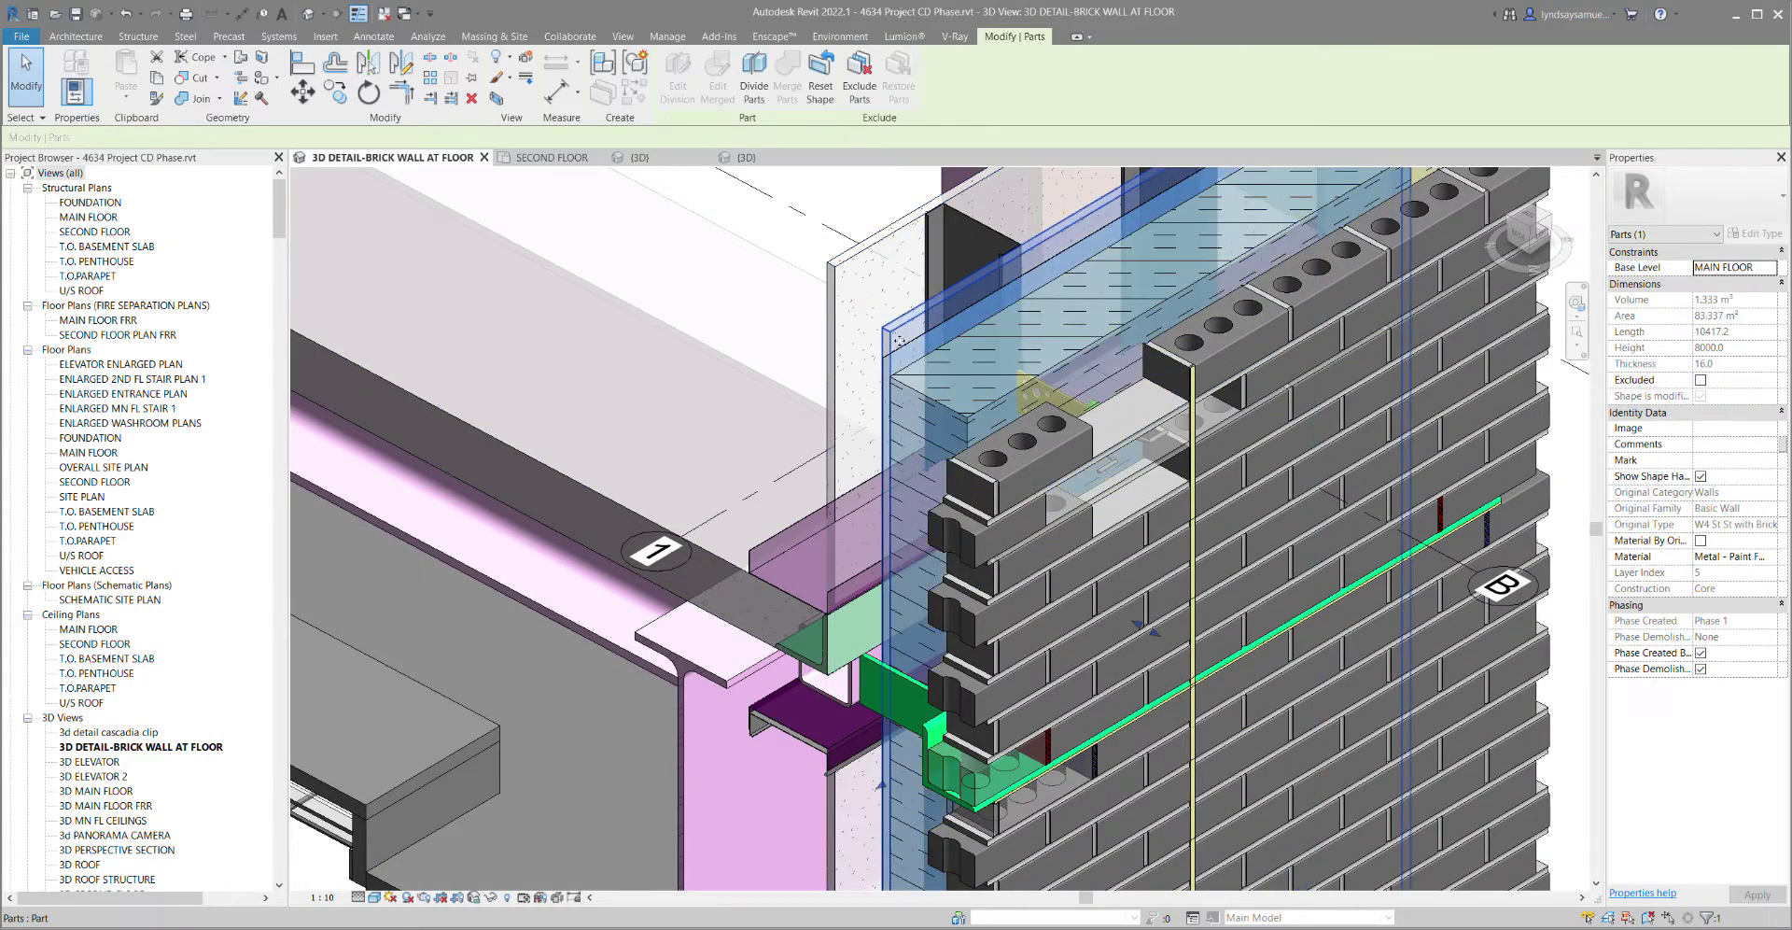
{"action": "left_click", "coordinate": [762, 317]}
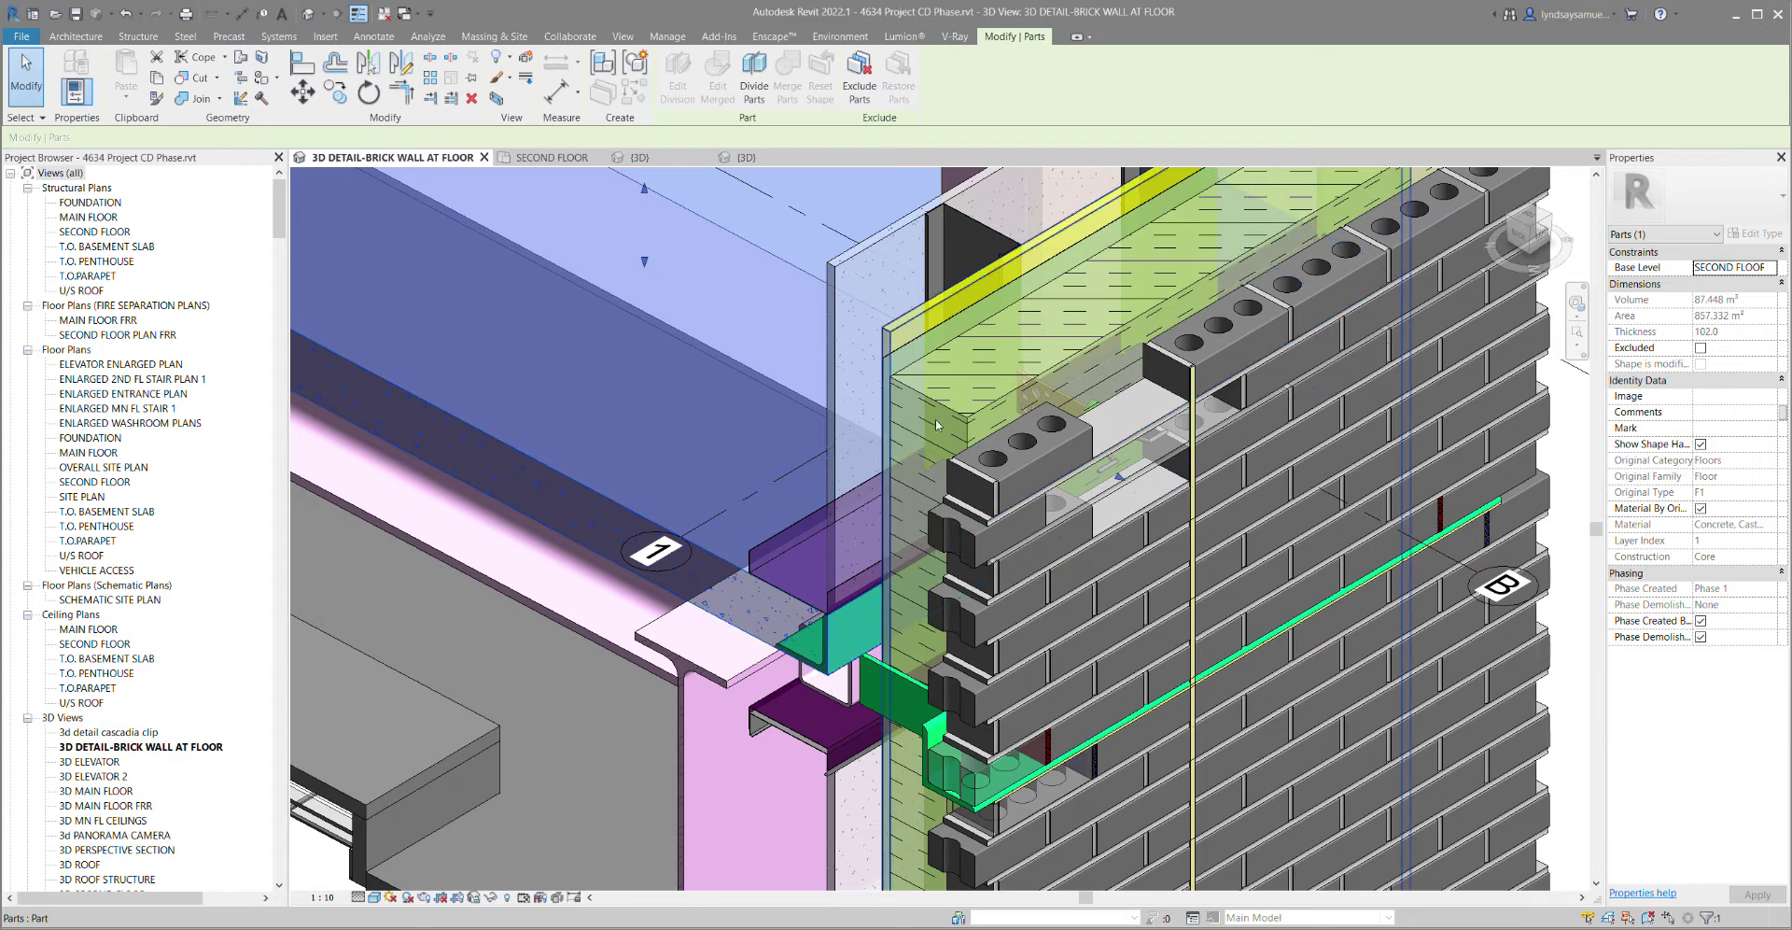
{"action": "scroll", "coordinate": [932, 433], "scroll_direction": "up", "scroll_amount": 6}
{"action": "key", "text": "Escape"}
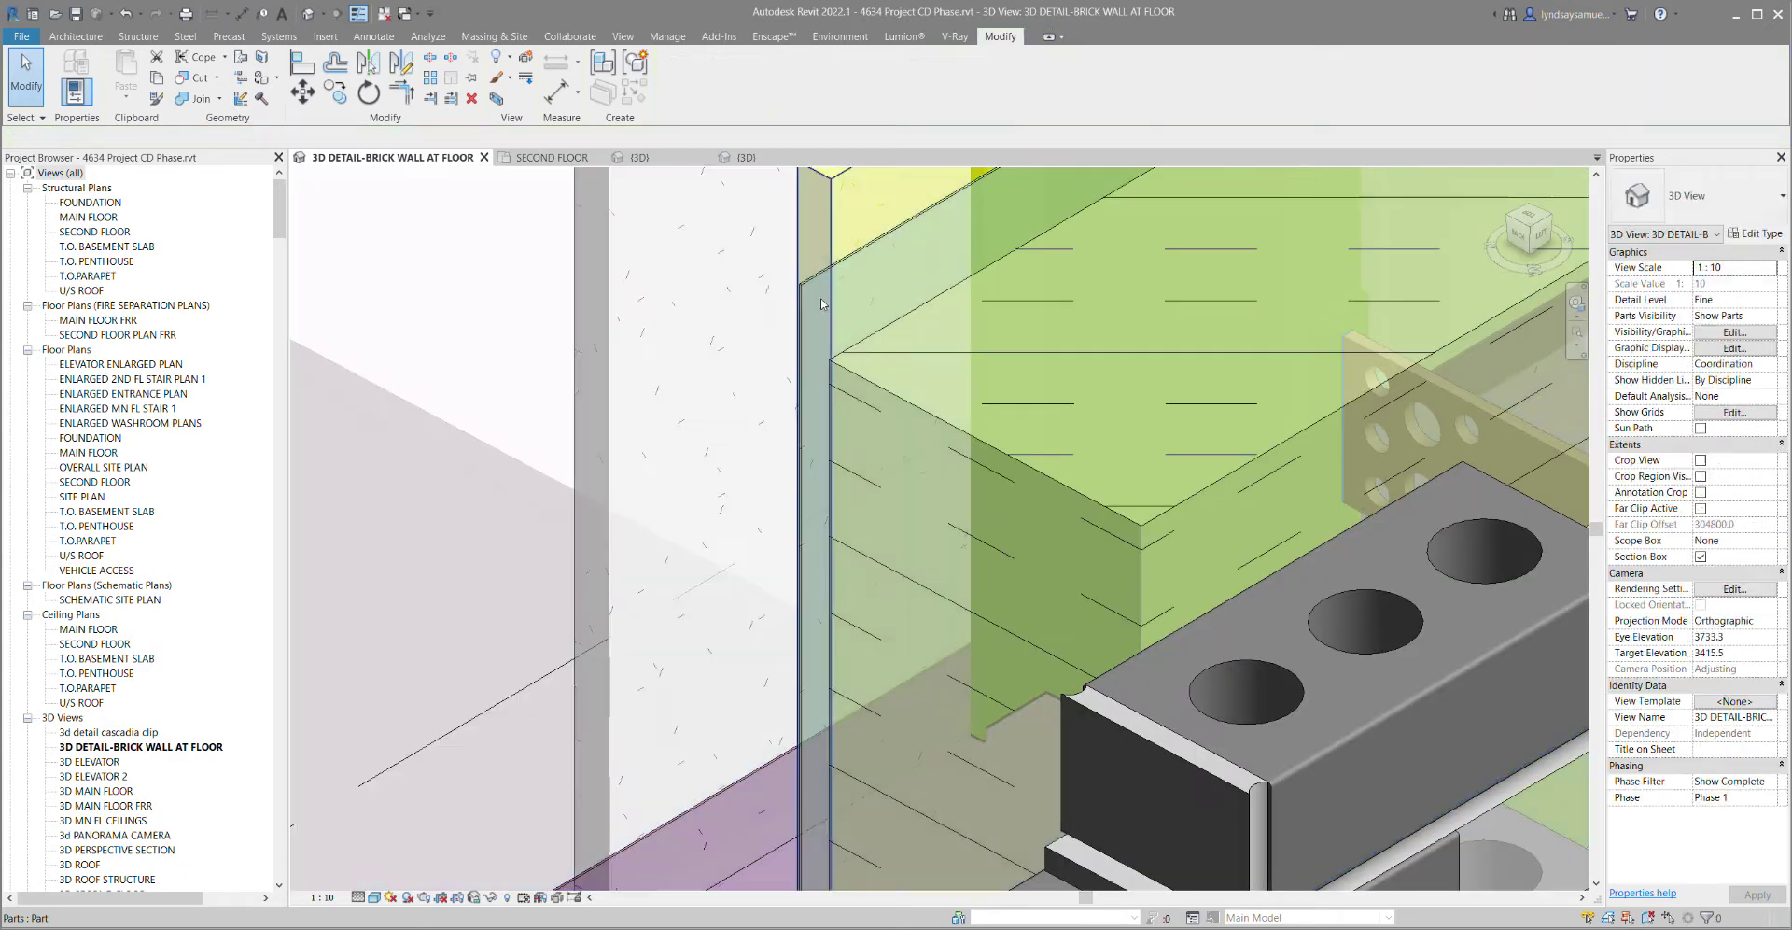
Select the mineral wool insulation, then zoom and orbit in on the masonry tie between brick courses
{"action": "left_click", "coordinate": [812, 288]}
{"action": "scroll", "coordinate": [841, 336], "scroll_direction": "down", "scroll_amount": 4}
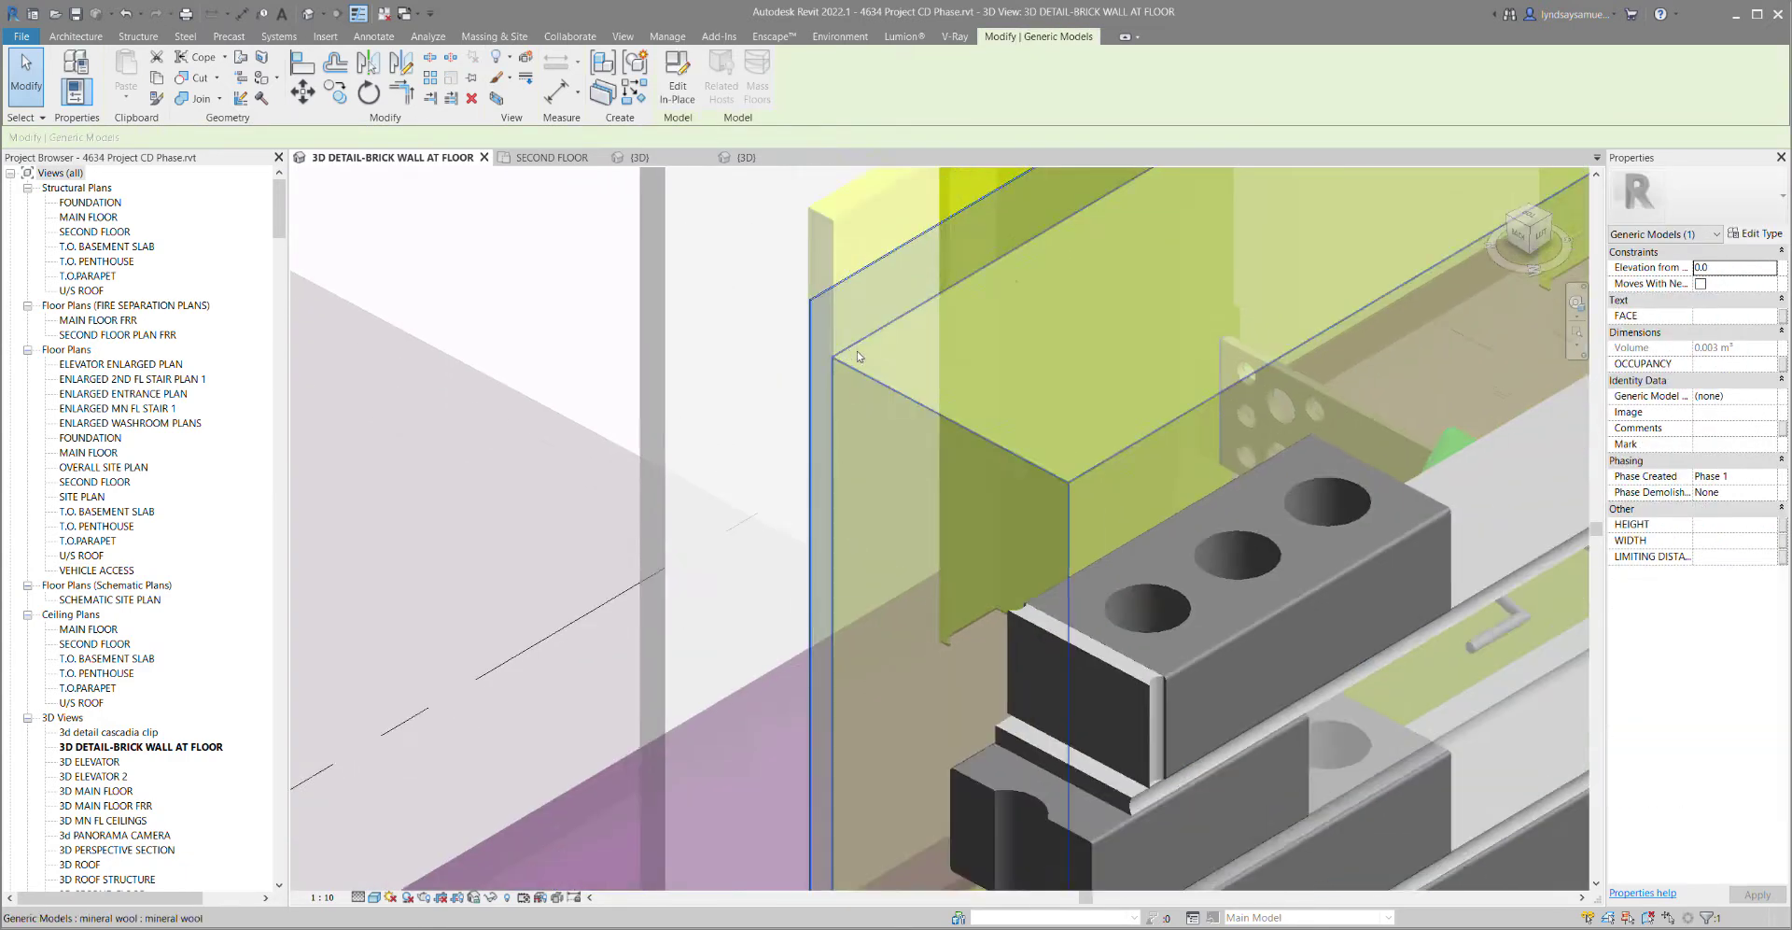
{"action": "scroll", "coordinate": [844, 352], "scroll_direction": "down", "scroll_amount": 2}
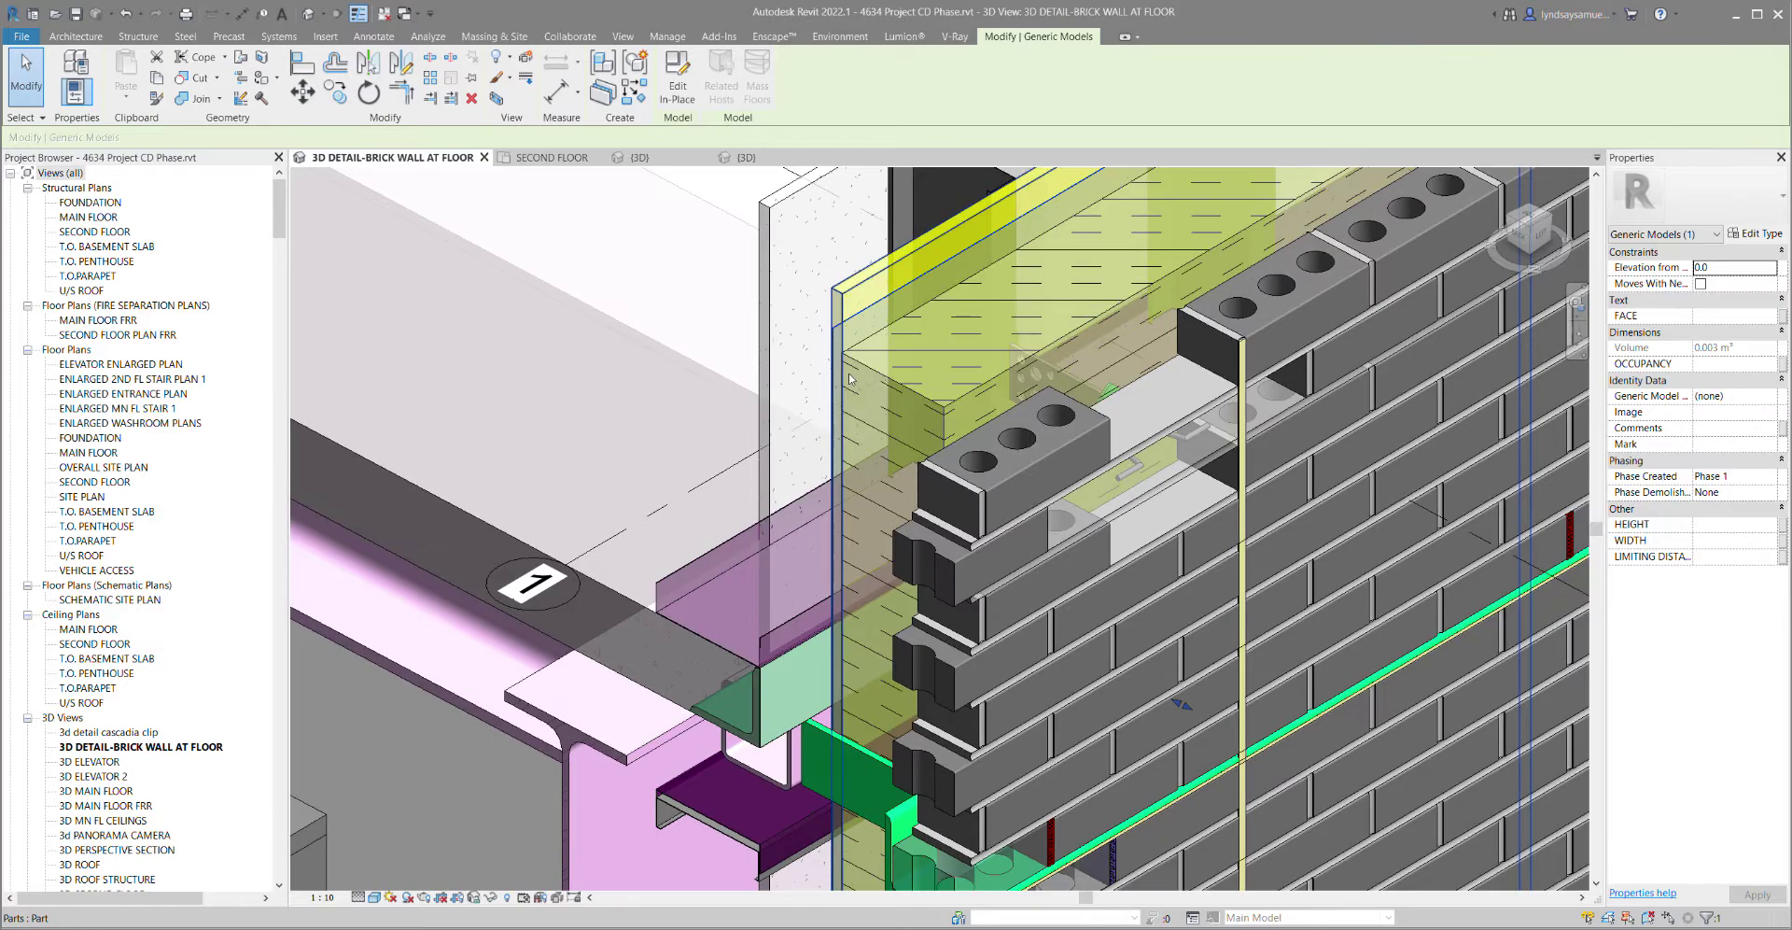
{"action": "scroll", "coordinate": [851, 380], "scroll_direction": "down", "scroll_amount": 2}
{"action": "scroll", "coordinate": [912, 393], "scroll_direction": "down", "scroll_amount": 1}
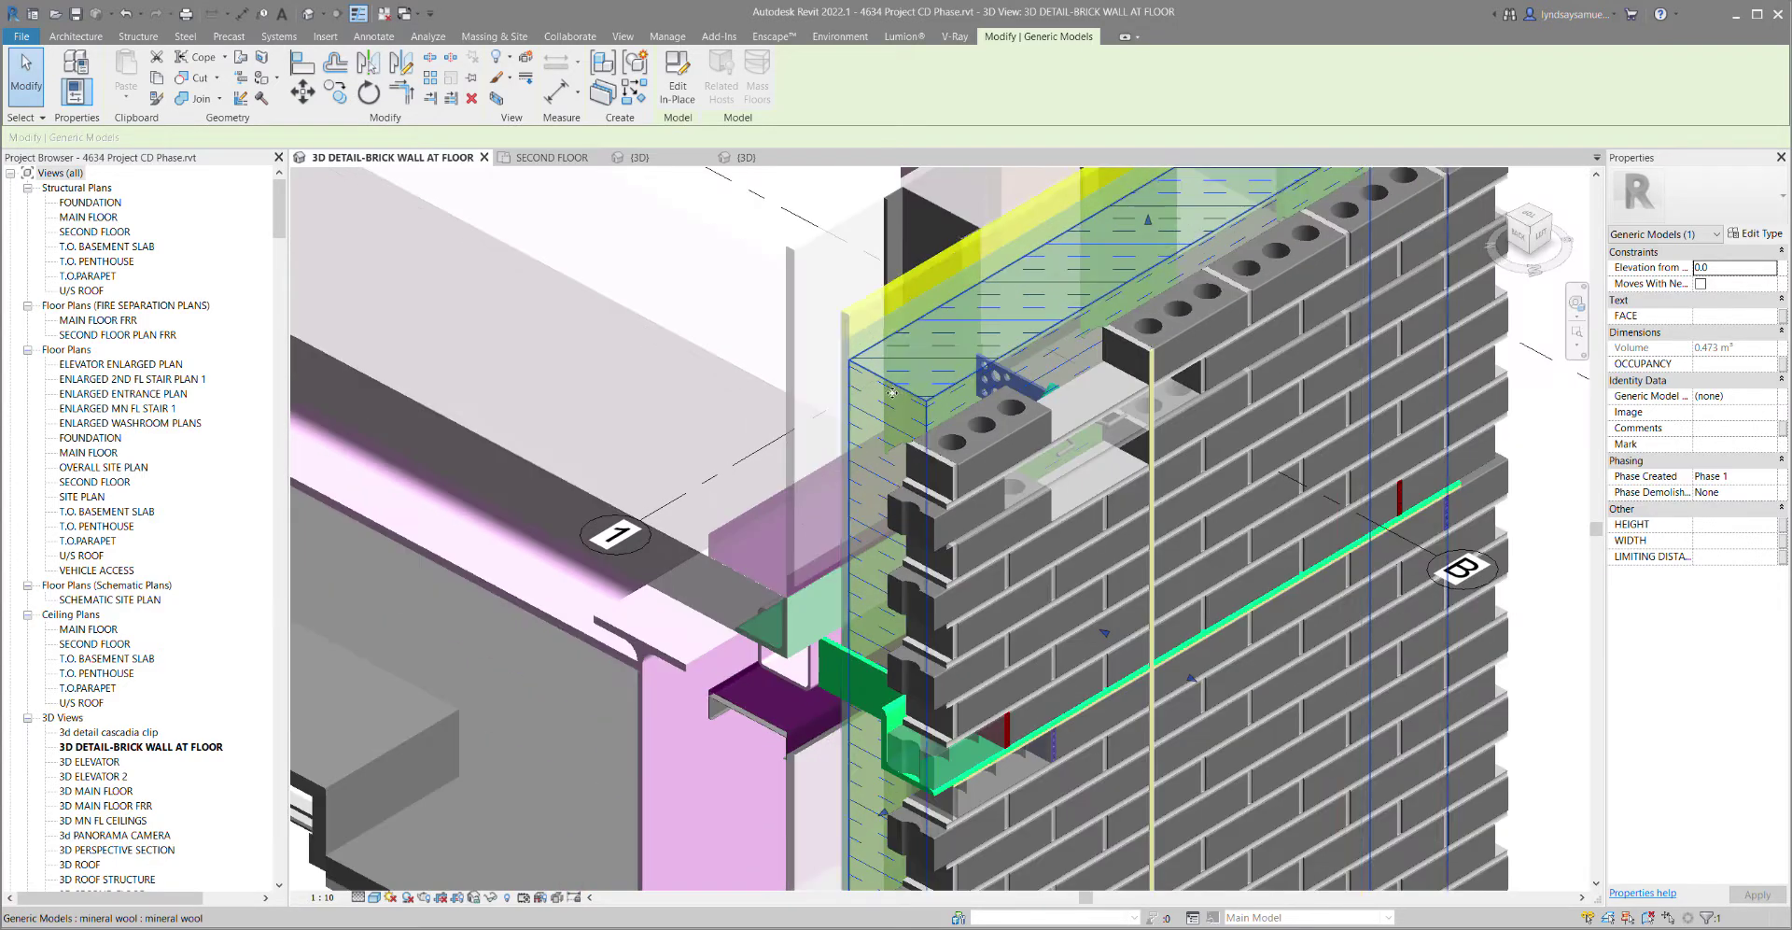
{"action": "middle_click_drag", "start_coordinate": [1042, 378], "coordinate": [1287, 527], "text": "shift"}
{"action": "scroll", "coordinate": [1286, 527], "scroll_direction": "up", "scroll_amount": 5}
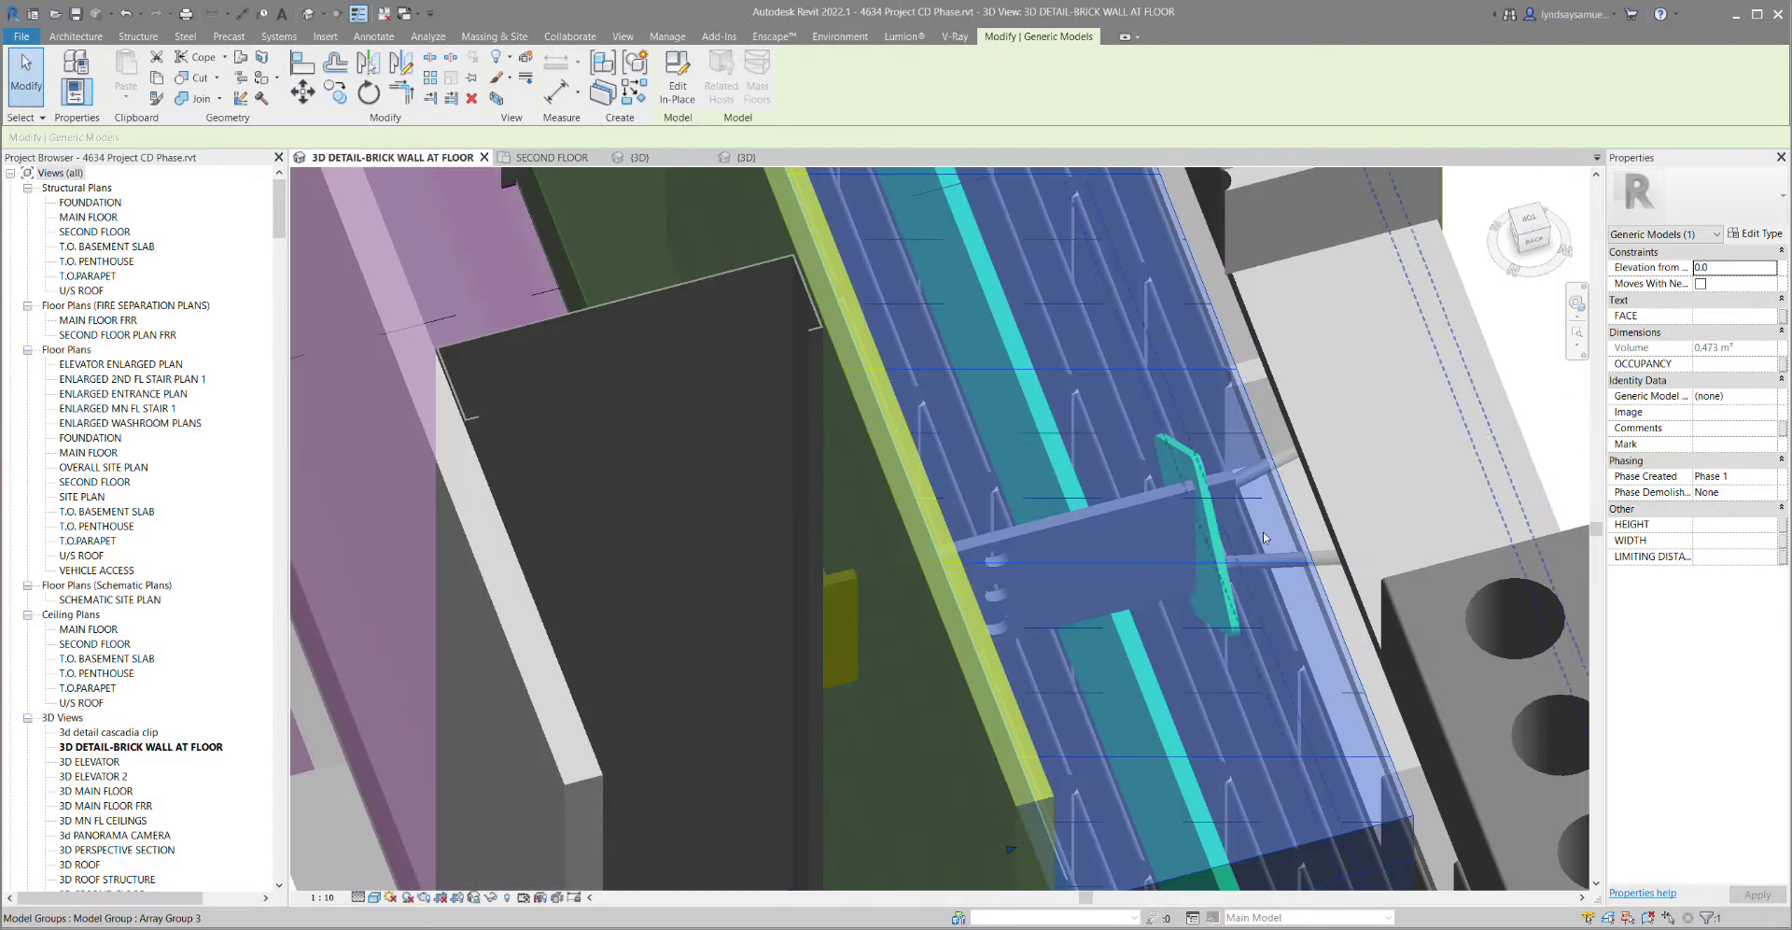
{"action": "middle_click_drag", "start_coordinate": [1326, 509], "coordinate": [1172, 485], "text": "shift"}
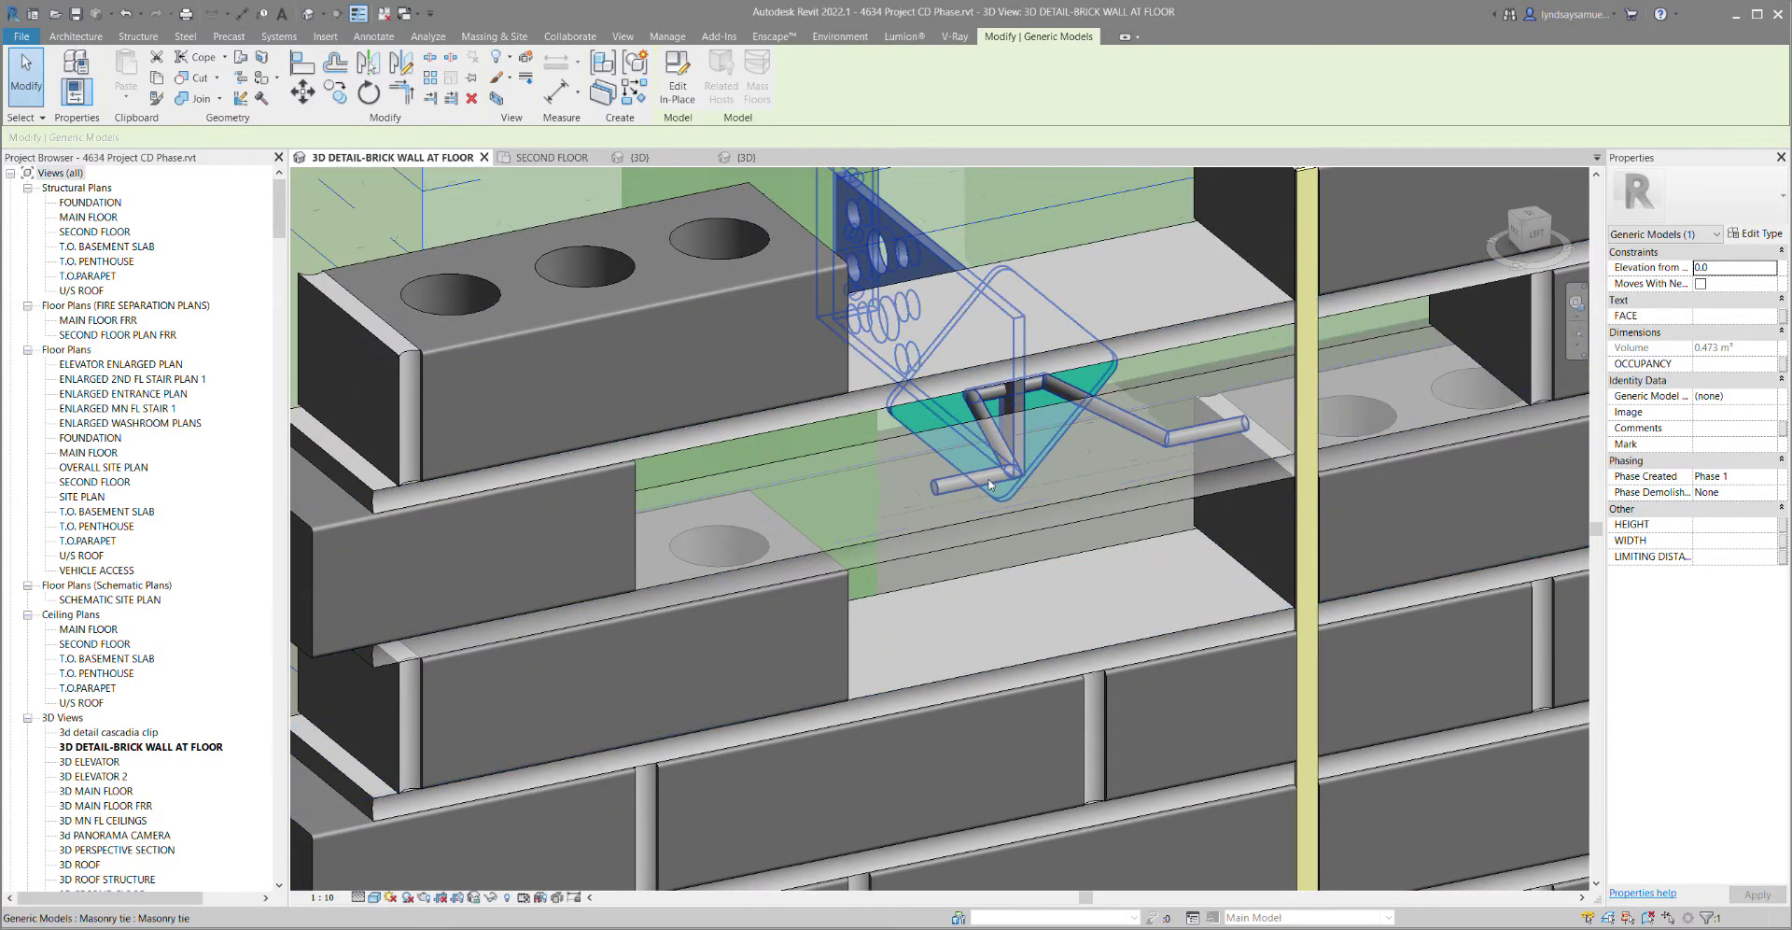
{"action": "middle_click_drag", "start_coordinate": [1405, 436], "coordinate": [973, 644], "text": "shift"}
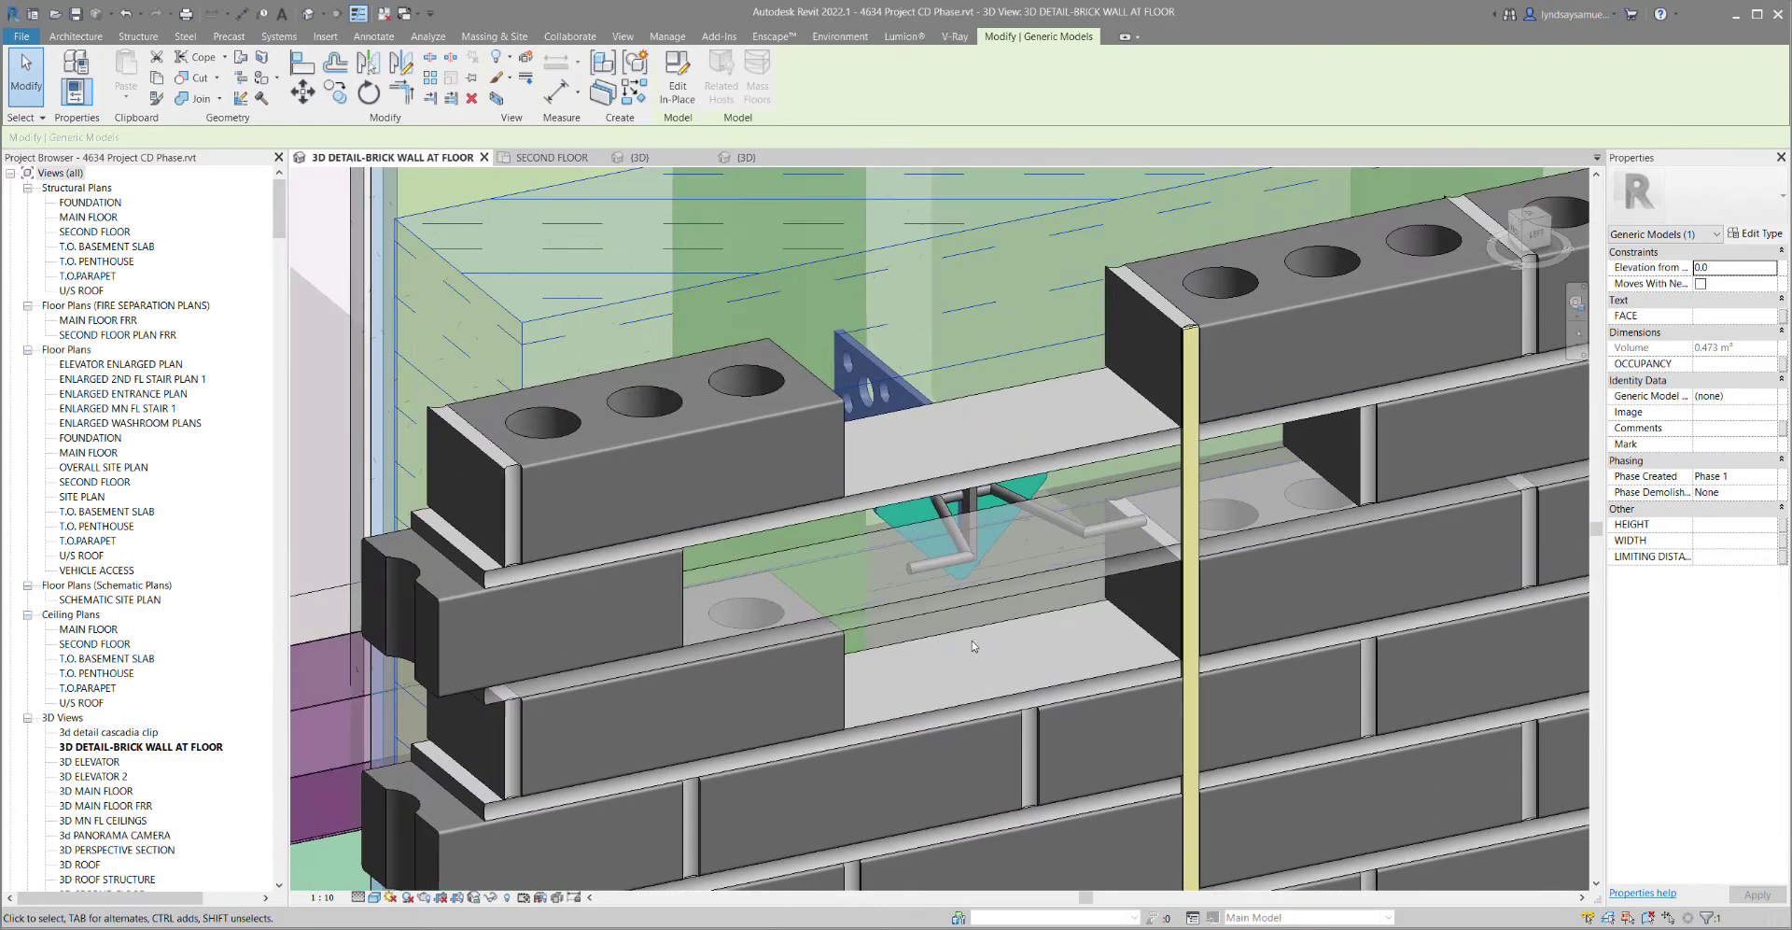
Zoom out and identify the brick expansion joint and the M_L-Angle L102X102X9.5 shelf angle
{"action": "scroll", "coordinate": [977, 636], "scroll_direction": "down", "scroll_amount": 5}
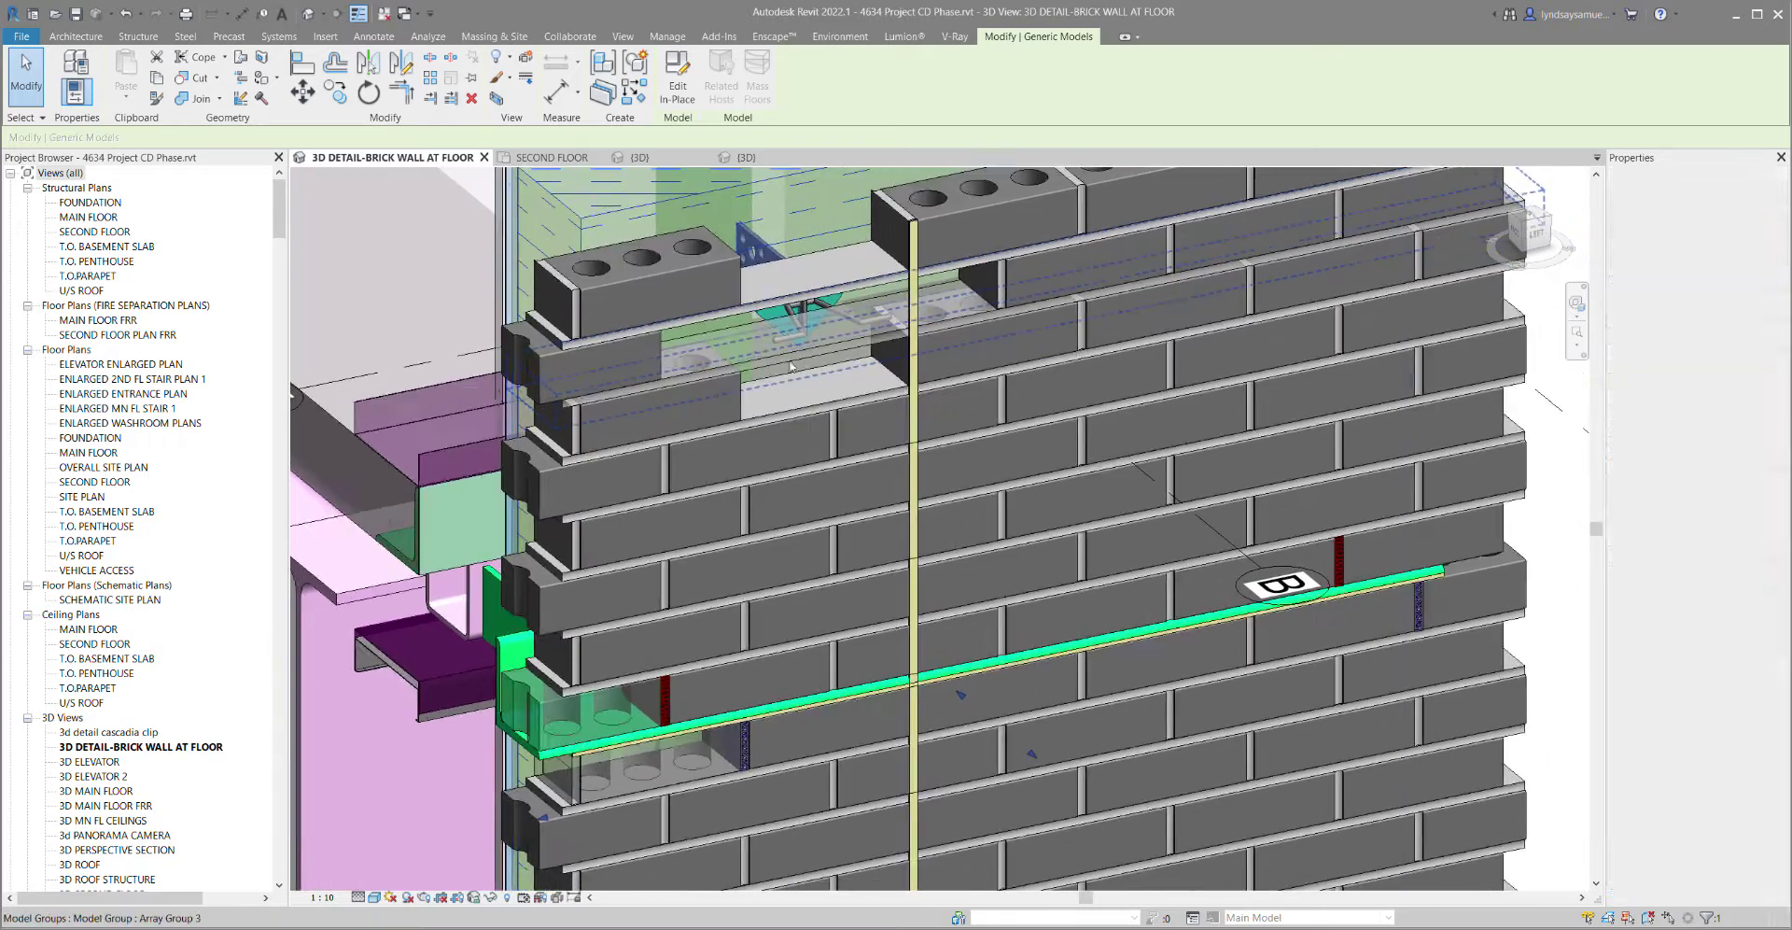
{"action": "scroll", "coordinate": [791, 367], "scroll_direction": "down", "scroll_amount": 2}
{"action": "left_click", "coordinate": [890, 298]}
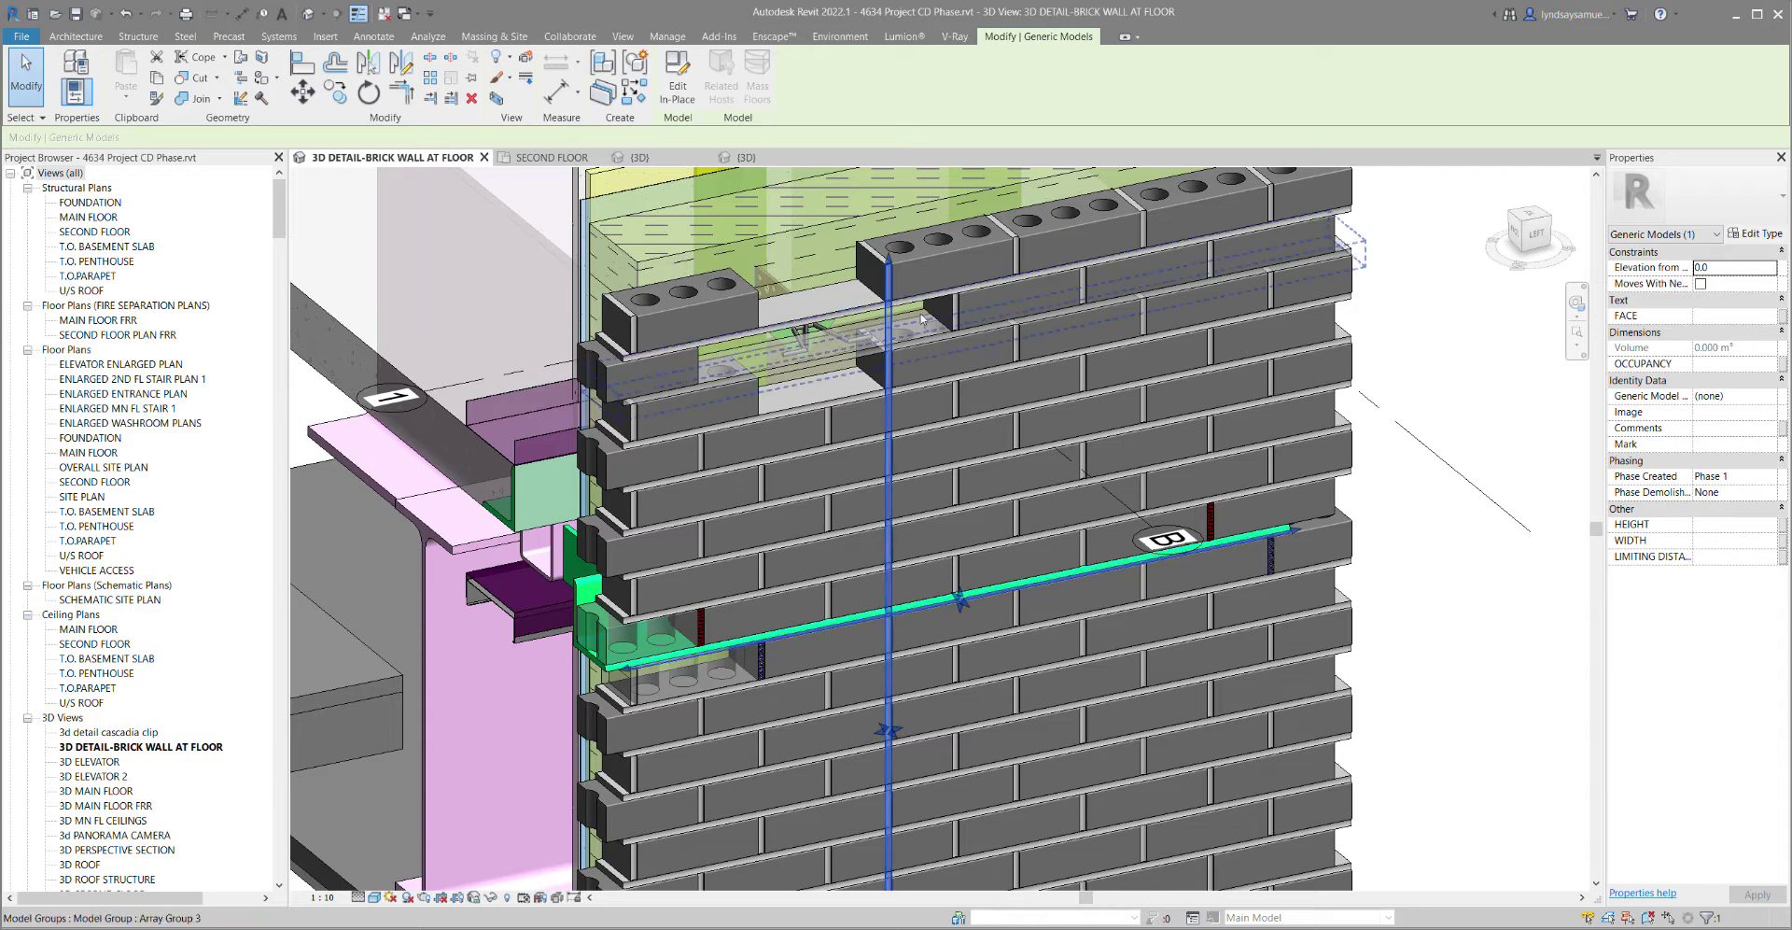
{"action": "left_click", "coordinate": [1485, 669]}
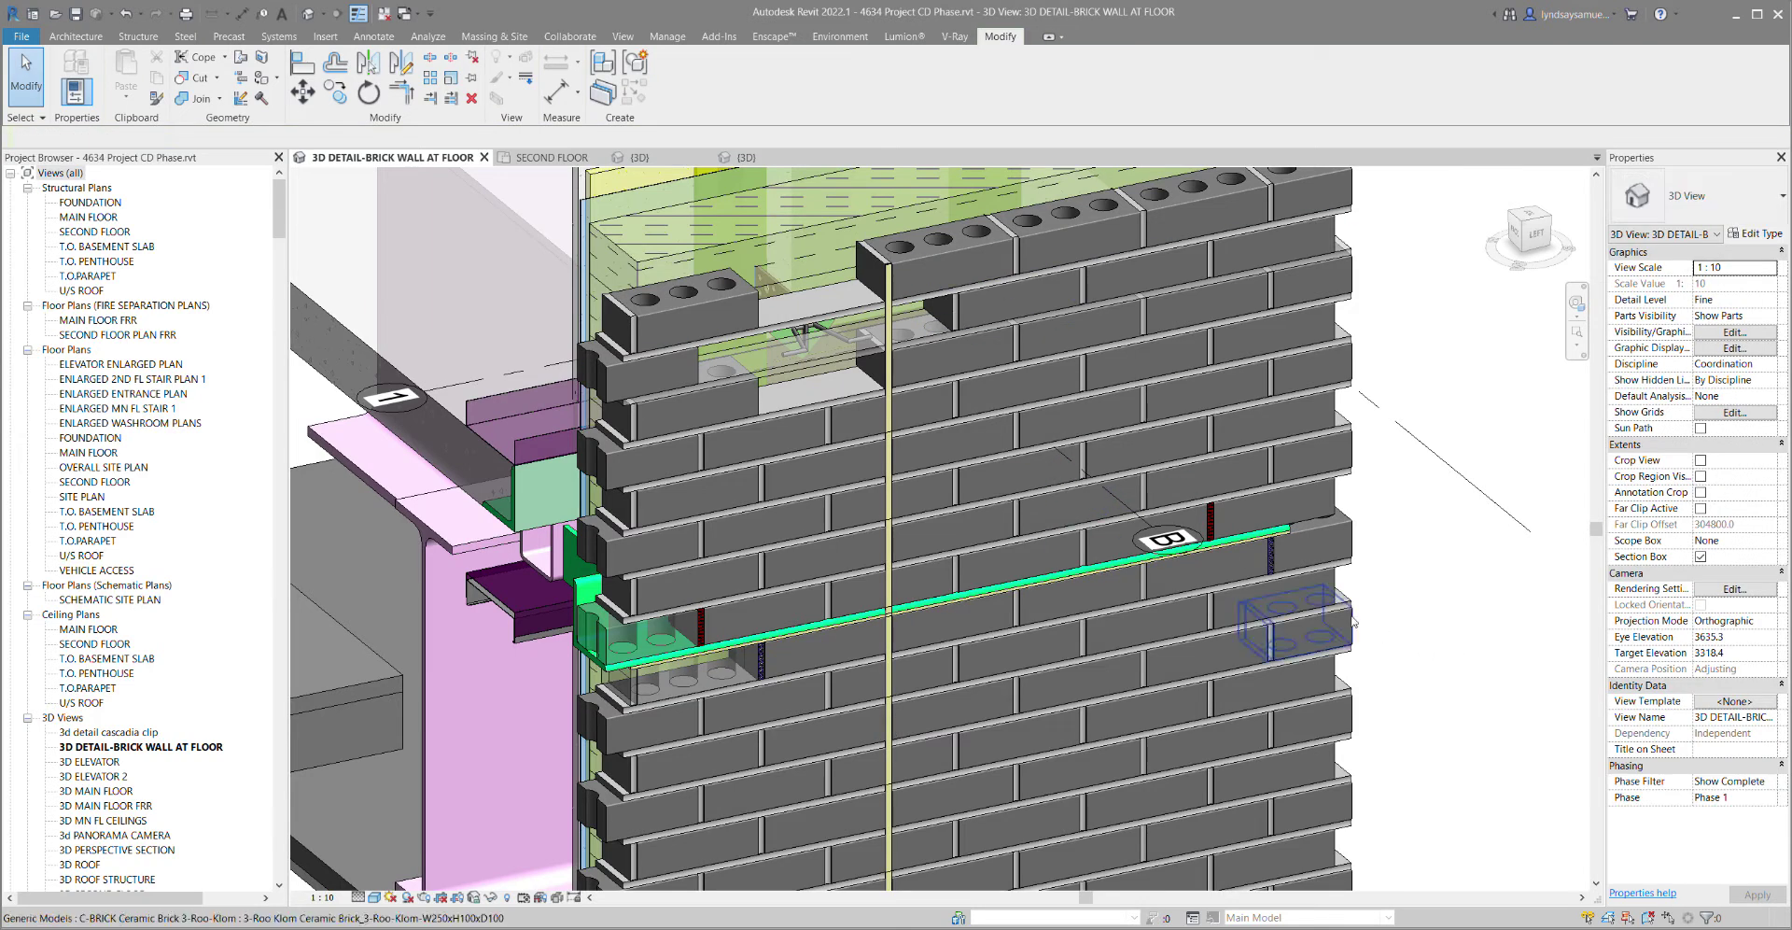
{"action": "left_click", "coordinate": [615, 669]}
Pan and zoom to the weephole below the green flashing and stretch it further left
{"action": "middle_click_drag", "start_coordinate": [873, 761], "coordinate": [1101, 732]}
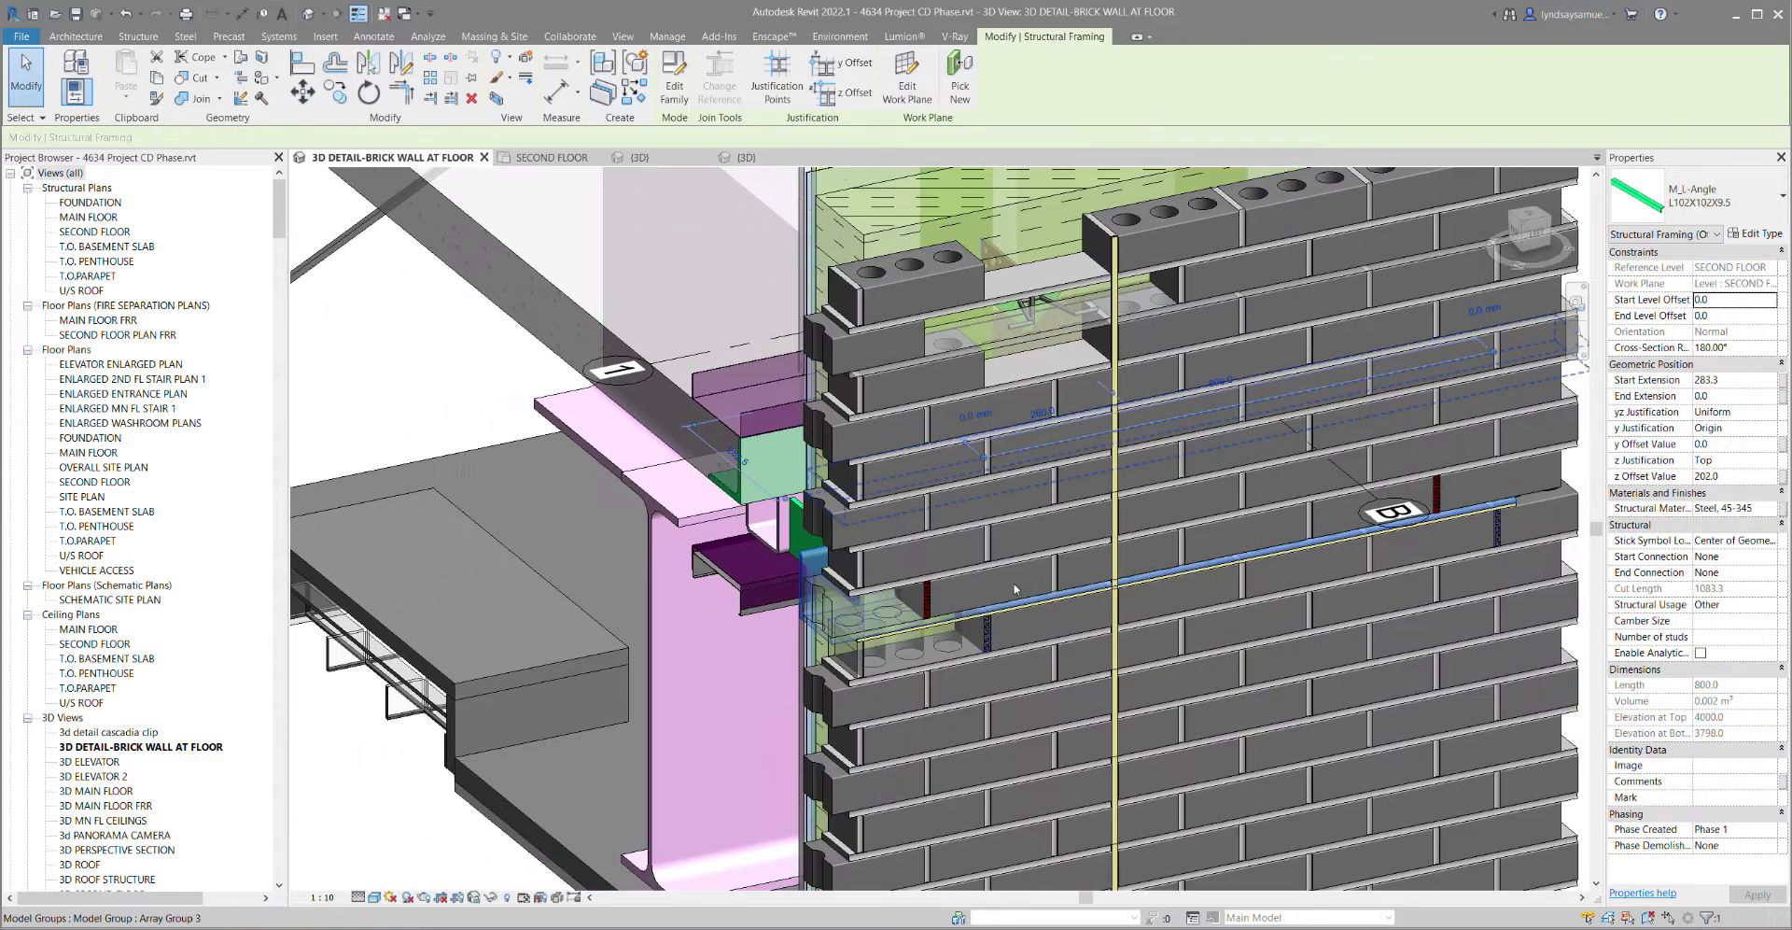
{"action": "scroll", "coordinate": [1013, 587], "scroll_direction": "up", "scroll_amount": 5}
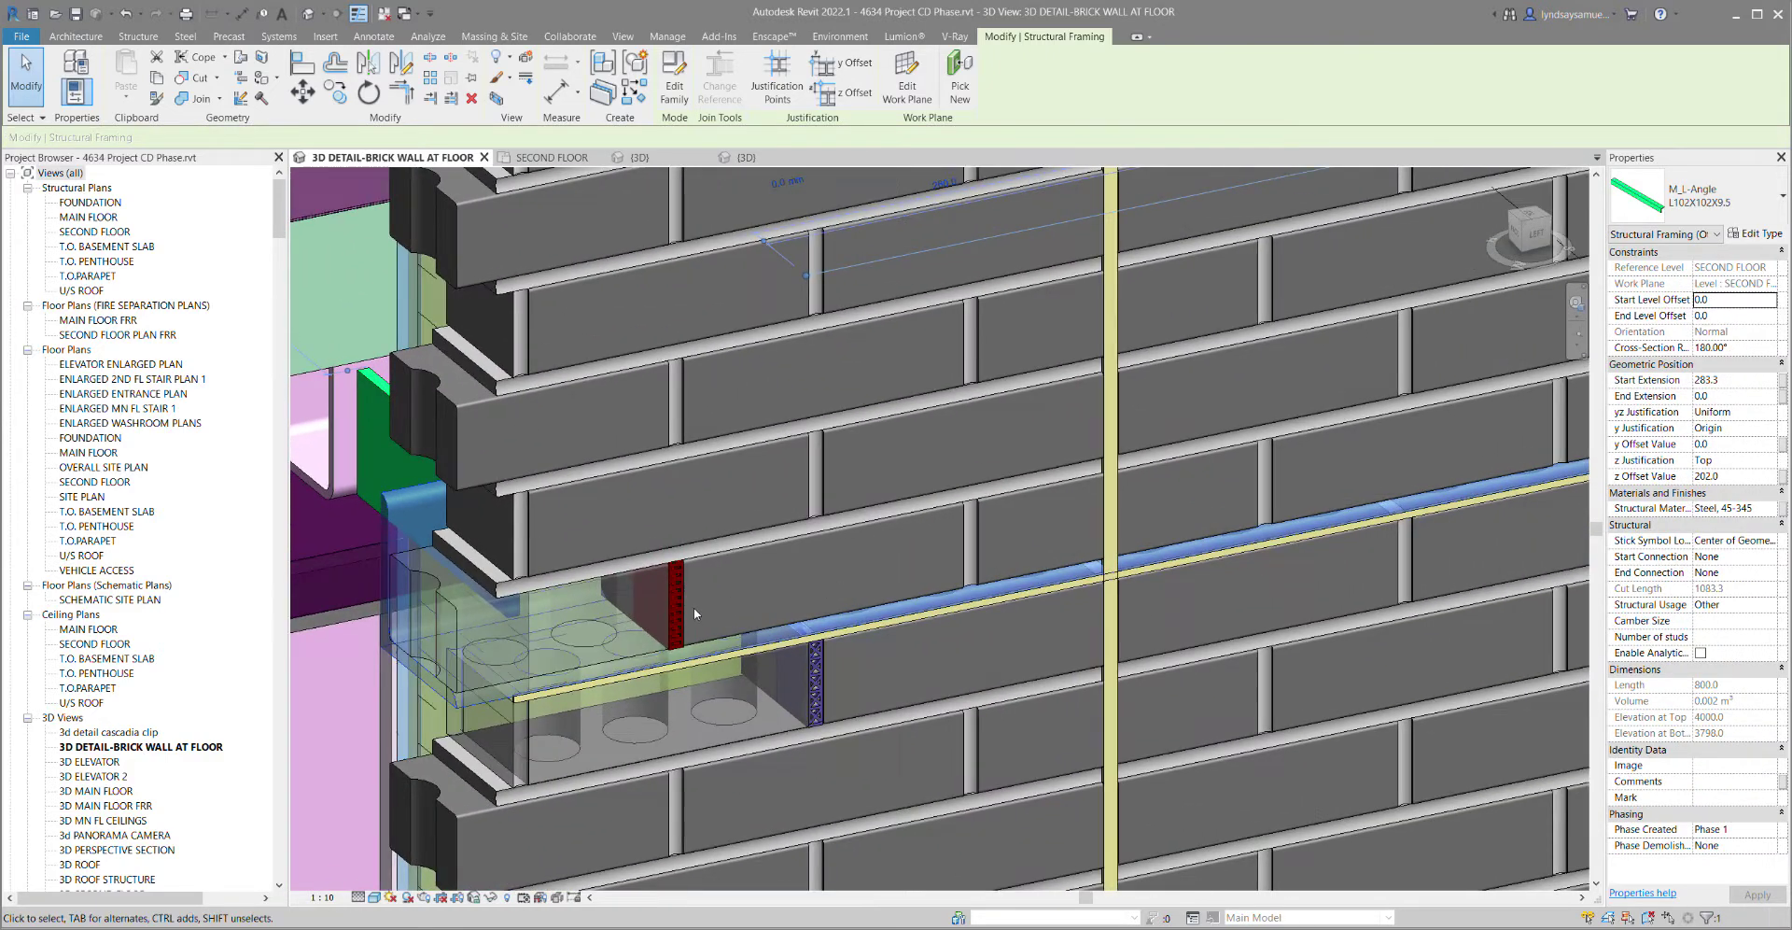
{"action": "left_click", "coordinate": [680, 618]}
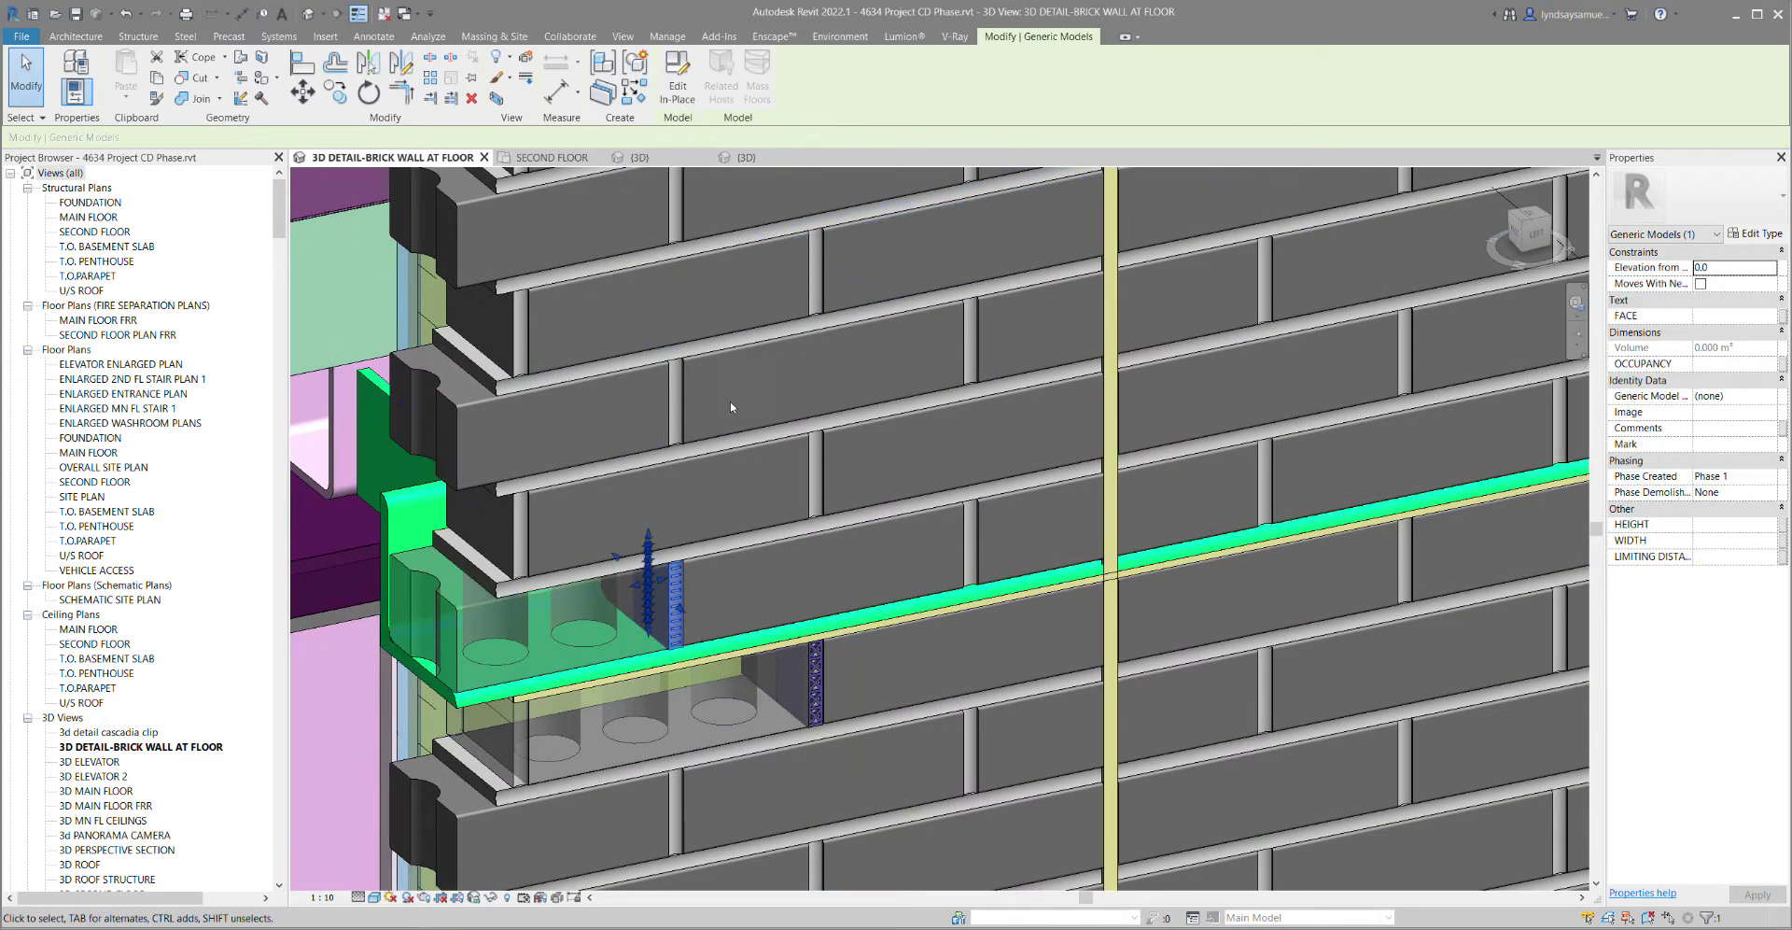
{"action": "left_click_drag", "start_coordinate": [681, 616], "coordinate": [687, 659]}
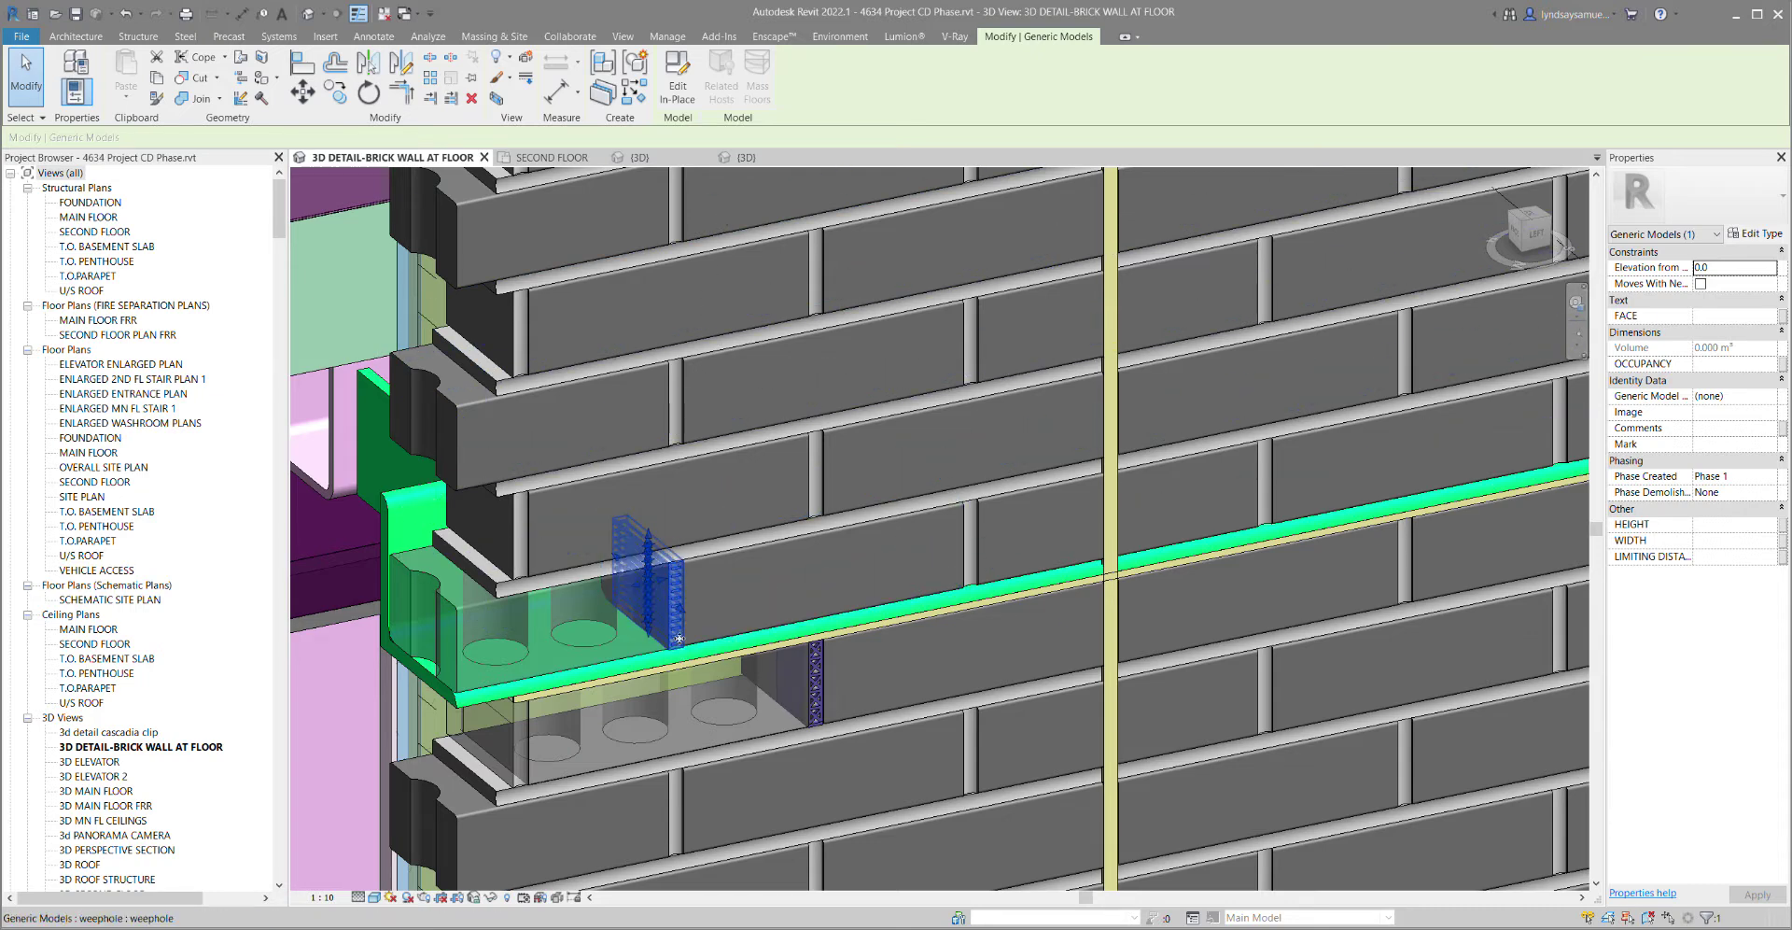
Check the Array Group 2 bricks, then zoom in close on the vent-hole weephole below the flashing
{"action": "left_click", "coordinate": [819, 712]}
{"action": "key", "text": "Escape"}
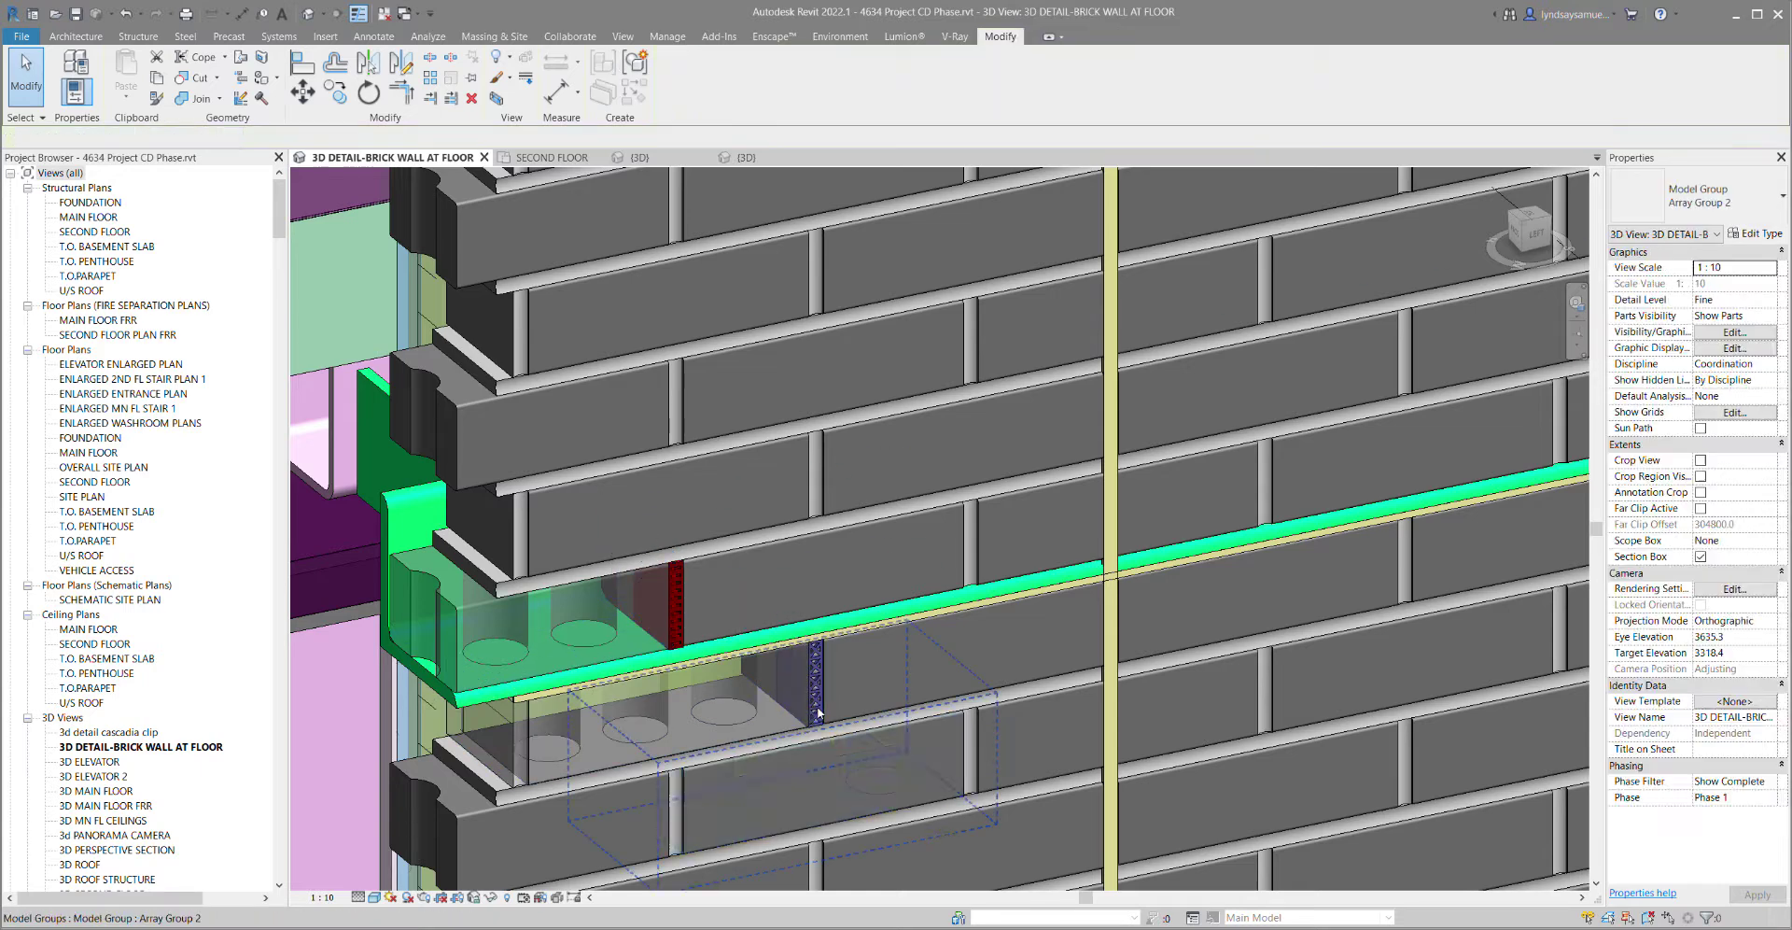
{"action": "left_click", "coordinate": [814, 697]}
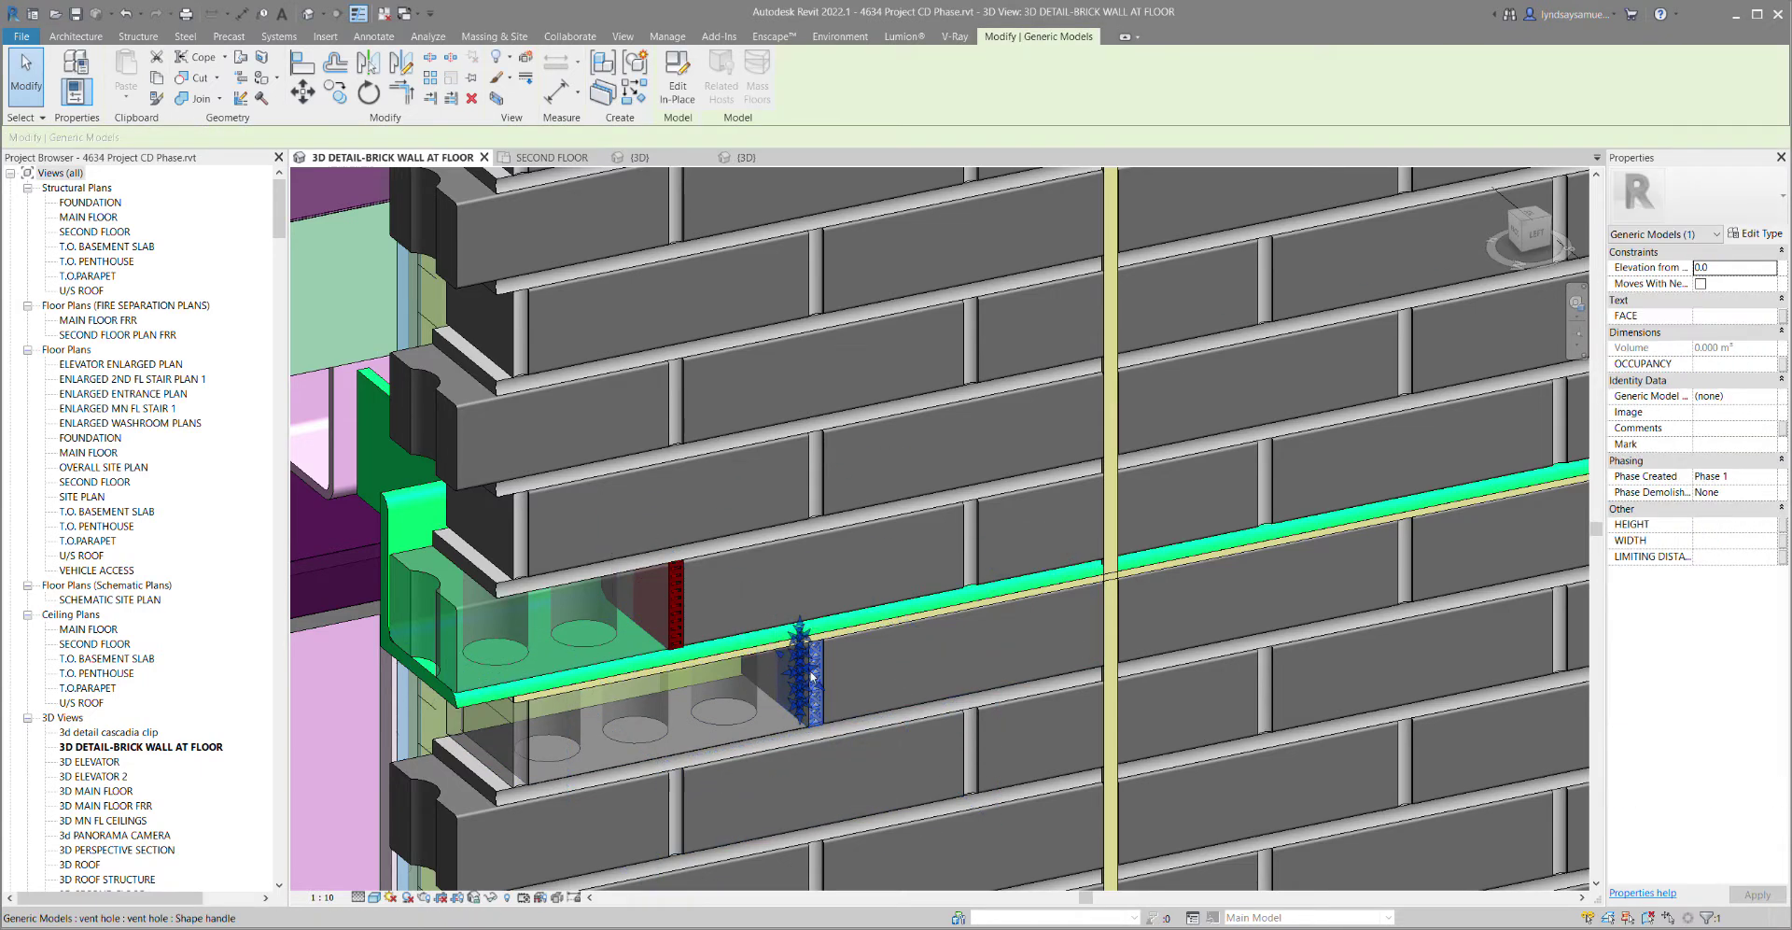
{"action": "middle_click_drag", "start_coordinate": [814, 696], "coordinate": [837, 389]}
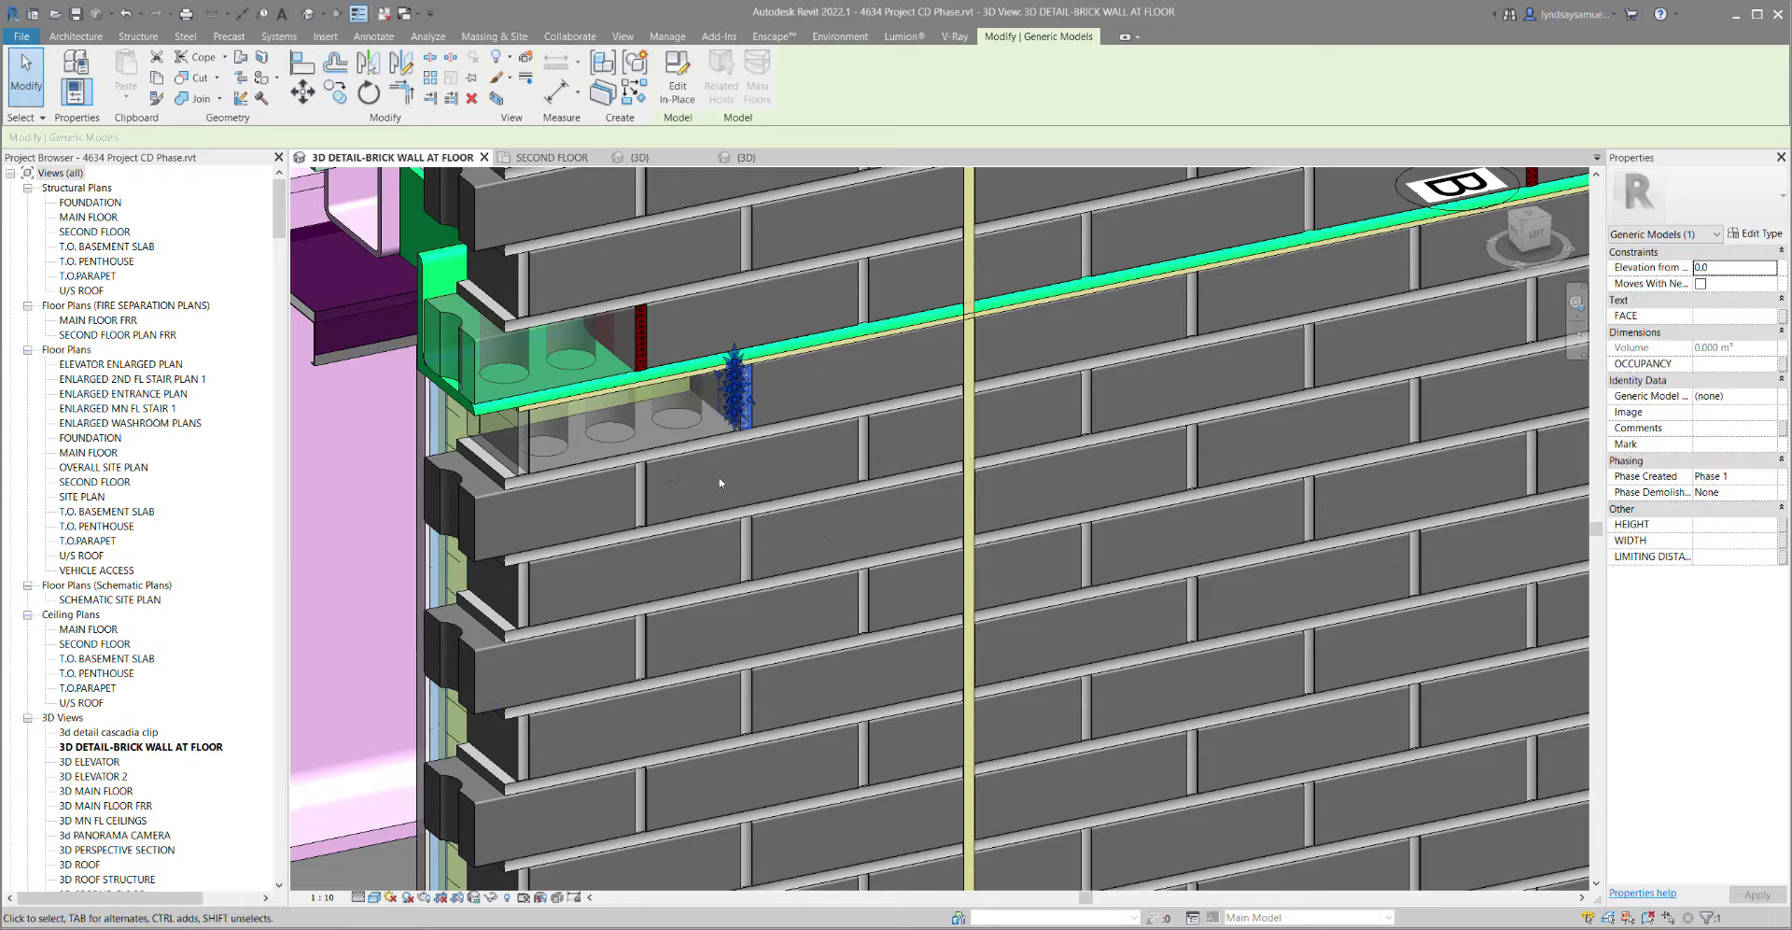
{"action": "scroll", "coordinate": [761, 388], "scroll_direction": "up", "scroll_amount": 2}
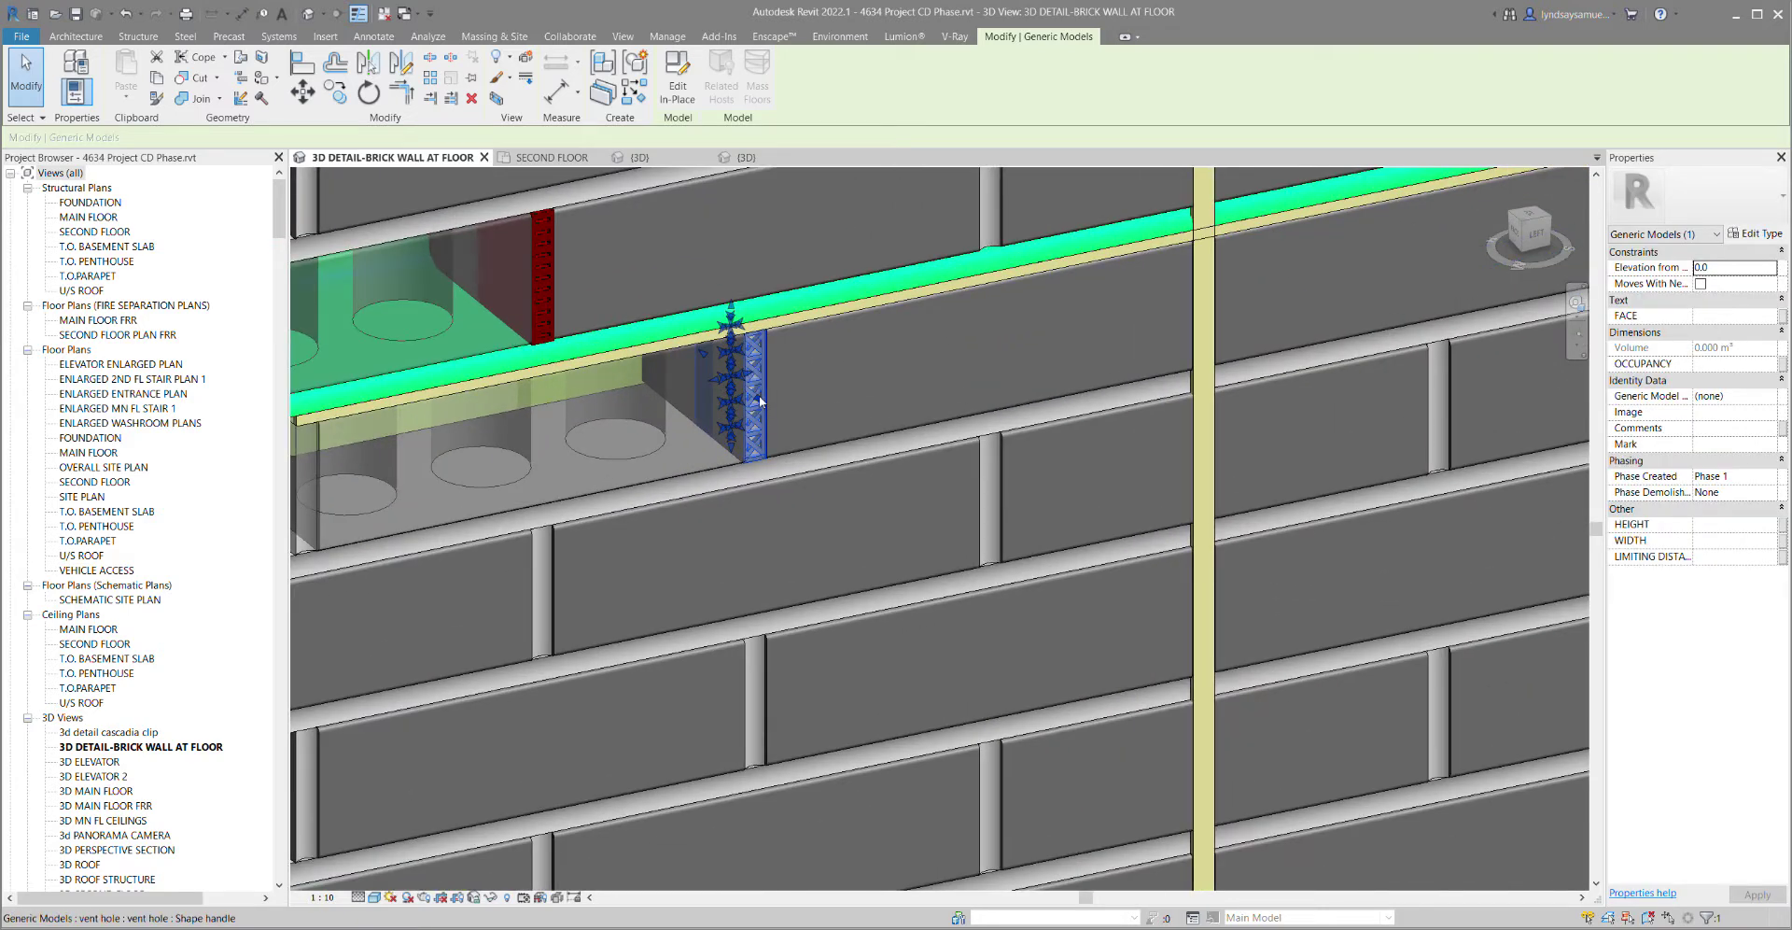
{"action": "key", "text": "Escape"}
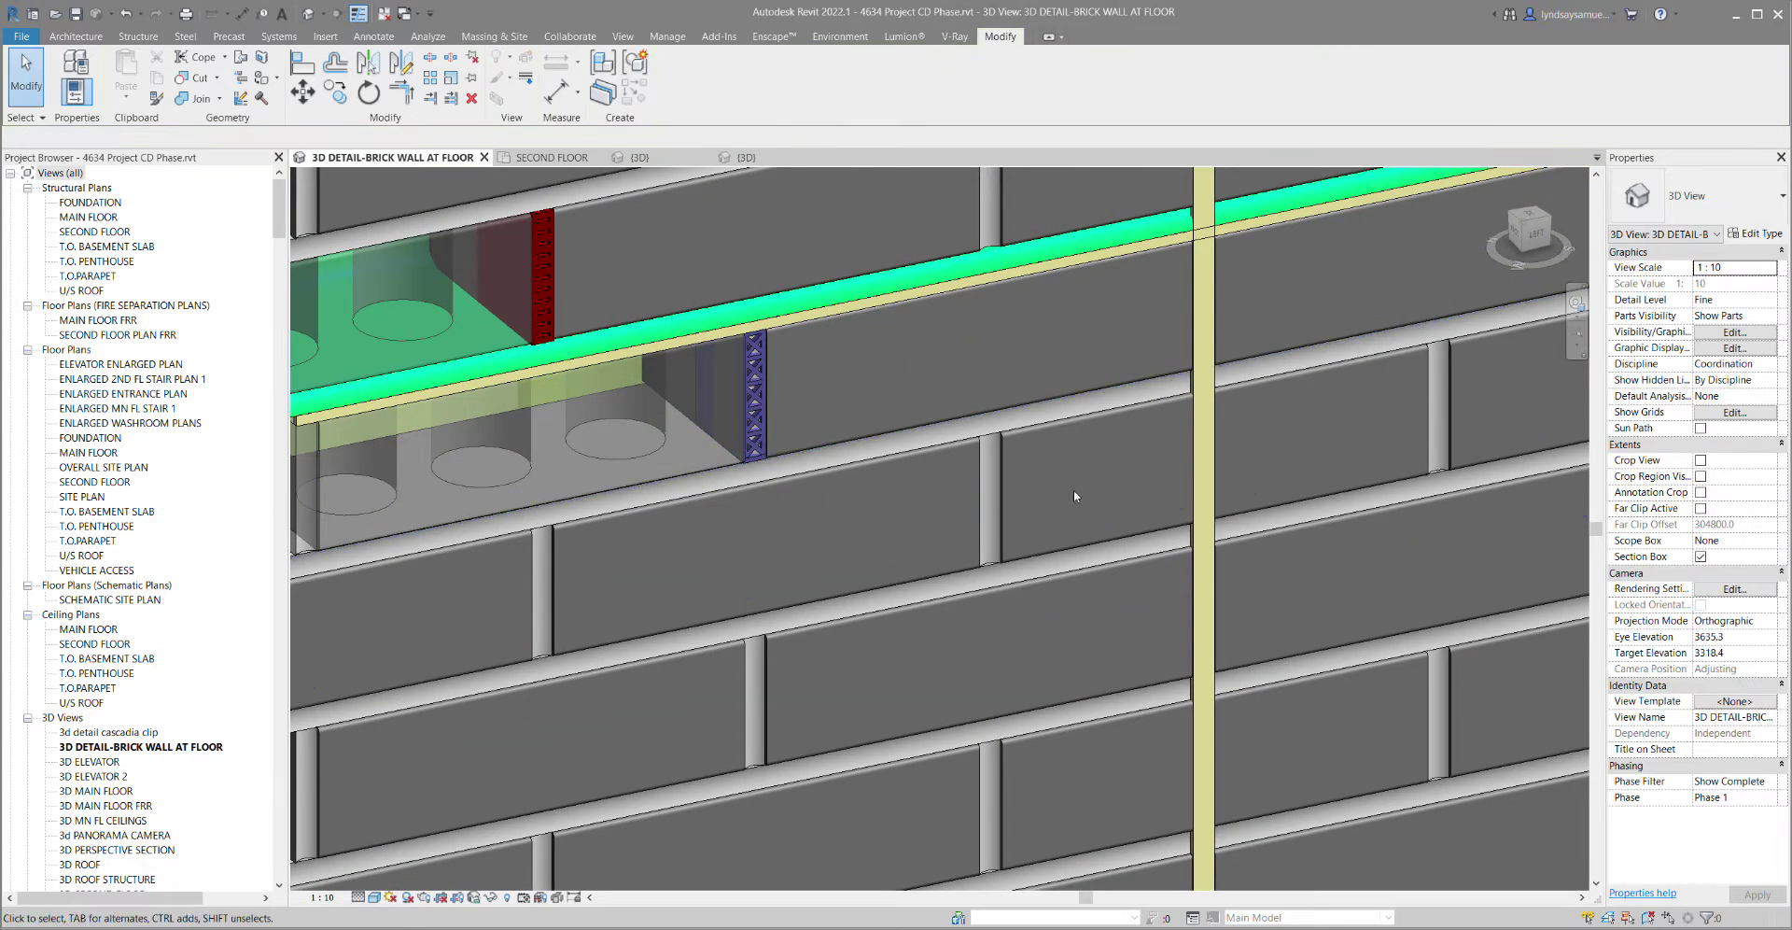
{"action": "middle_click_drag", "start_coordinate": [1073, 489], "coordinate": [548, 456], "text": "shift"}
{"action": "scroll", "coordinate": [548, 455], "scroll_direction": "up", "scroll_amount": 2}
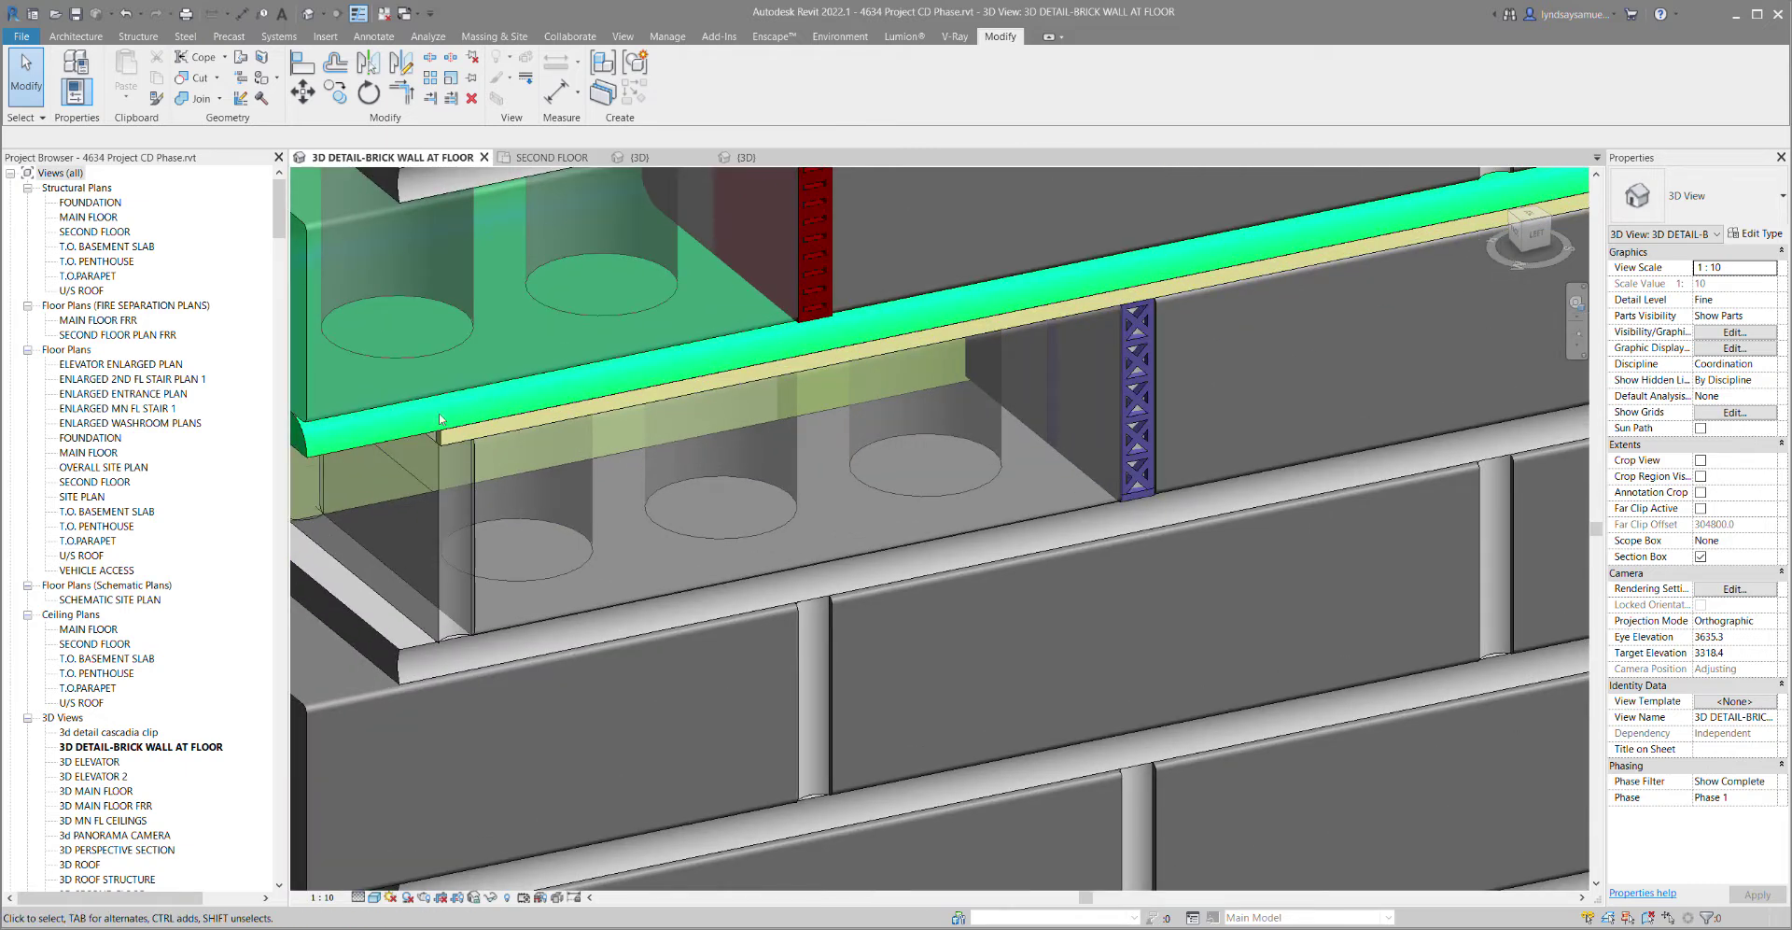
Select the brick expansion joint strip and orbit to the wall's cut end beside the knife plate
{"action": "left_click", "coordinate": [454, 445]}
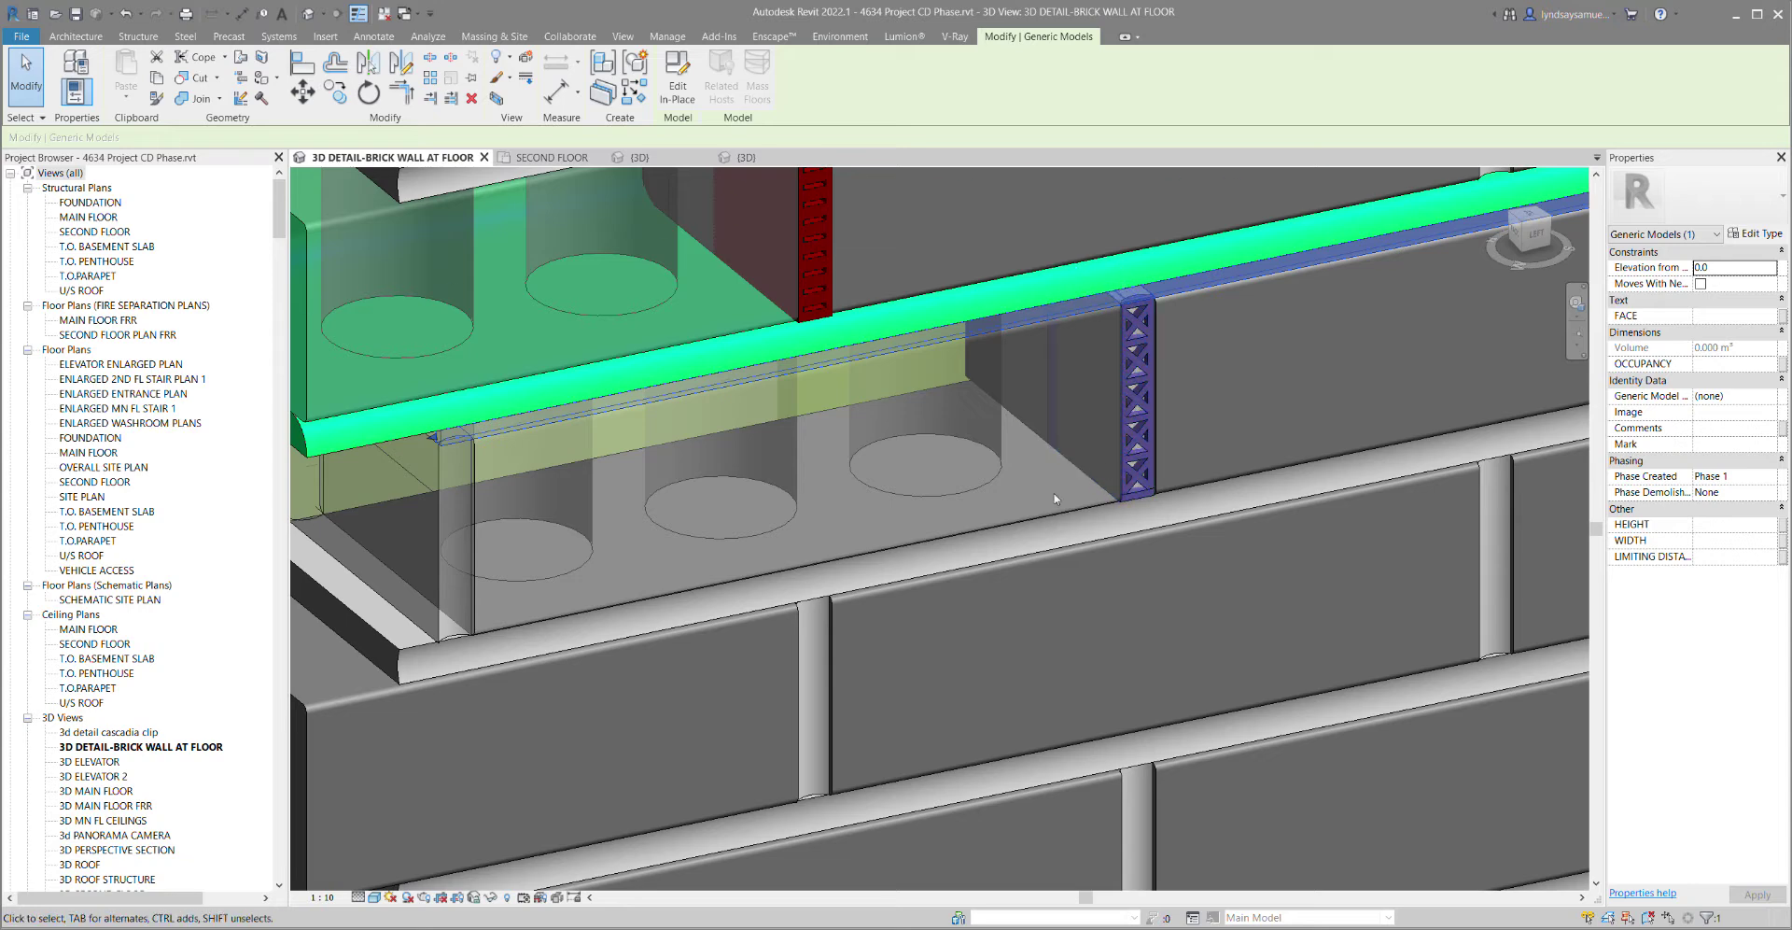
{"action": "middle_click_drag", "start_coordinate": [609, 409], "coordinate": [1064, 719], "text": "shift"}
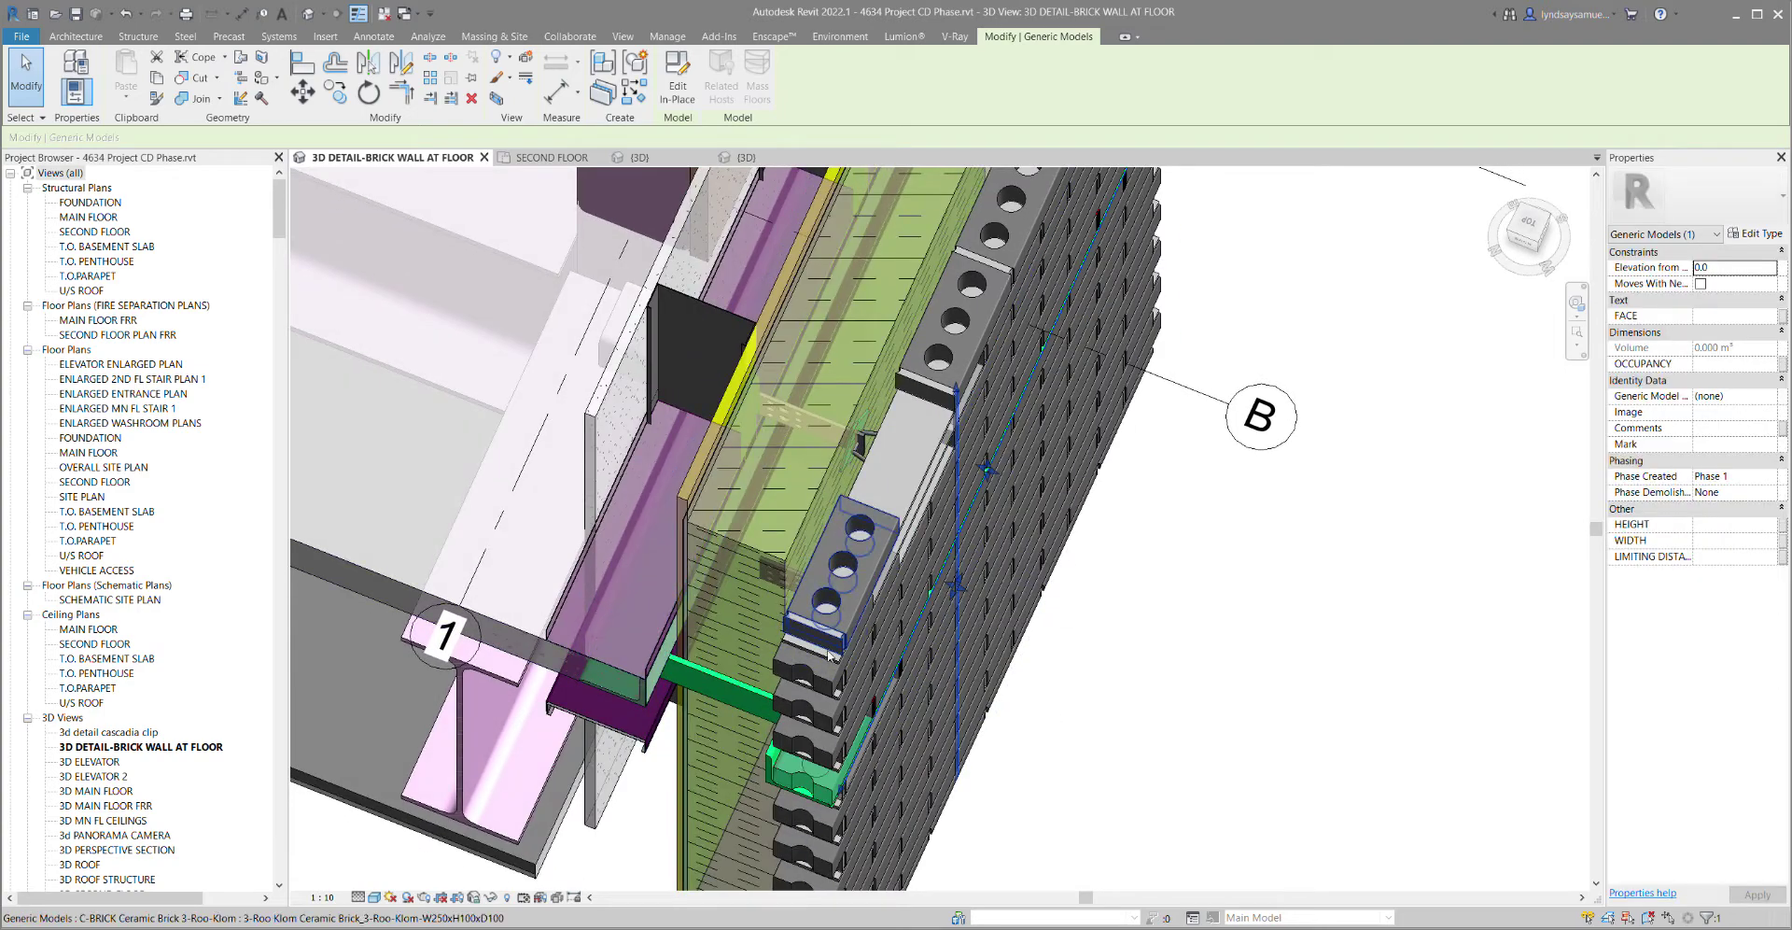
{"action": "middle_click_drag", "start_coordinate": [831, 654], "coordinate": [878, 521], "text": "shift"}
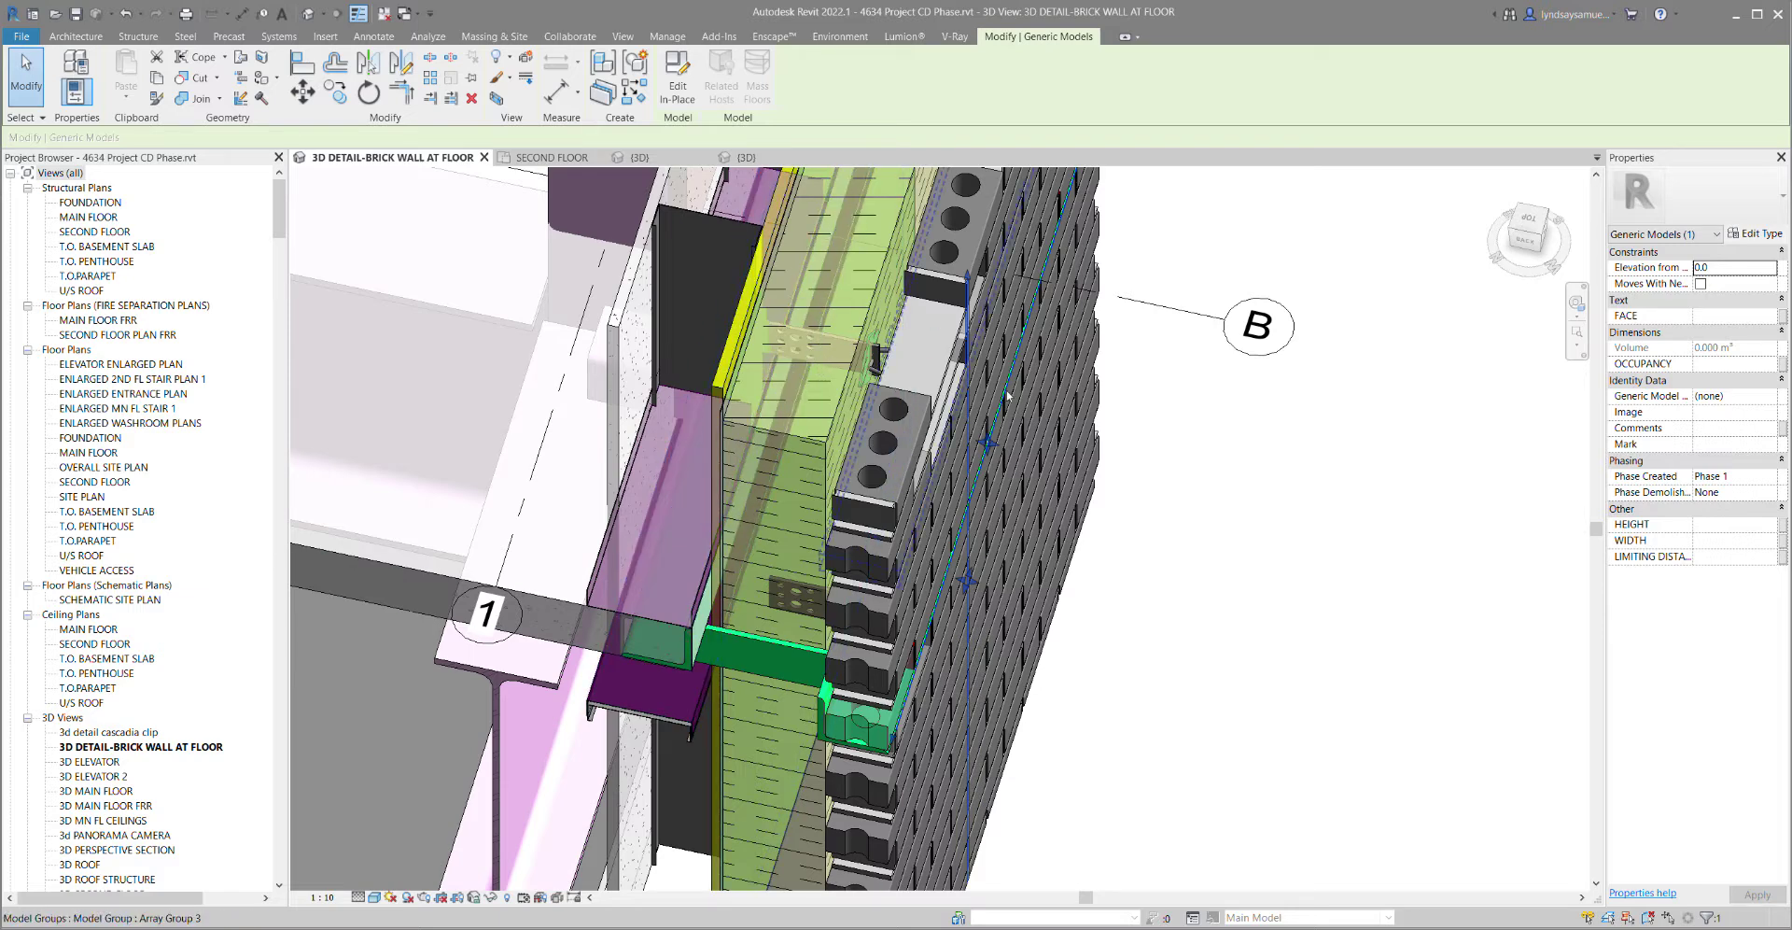
Orbit around the steel beam, slab and cored brick veneer junction to a side view
{"action": "middle_click_drag", "start_coordinate": [1221, 505], "coordinate": [1353, 360], "text": "shift"}
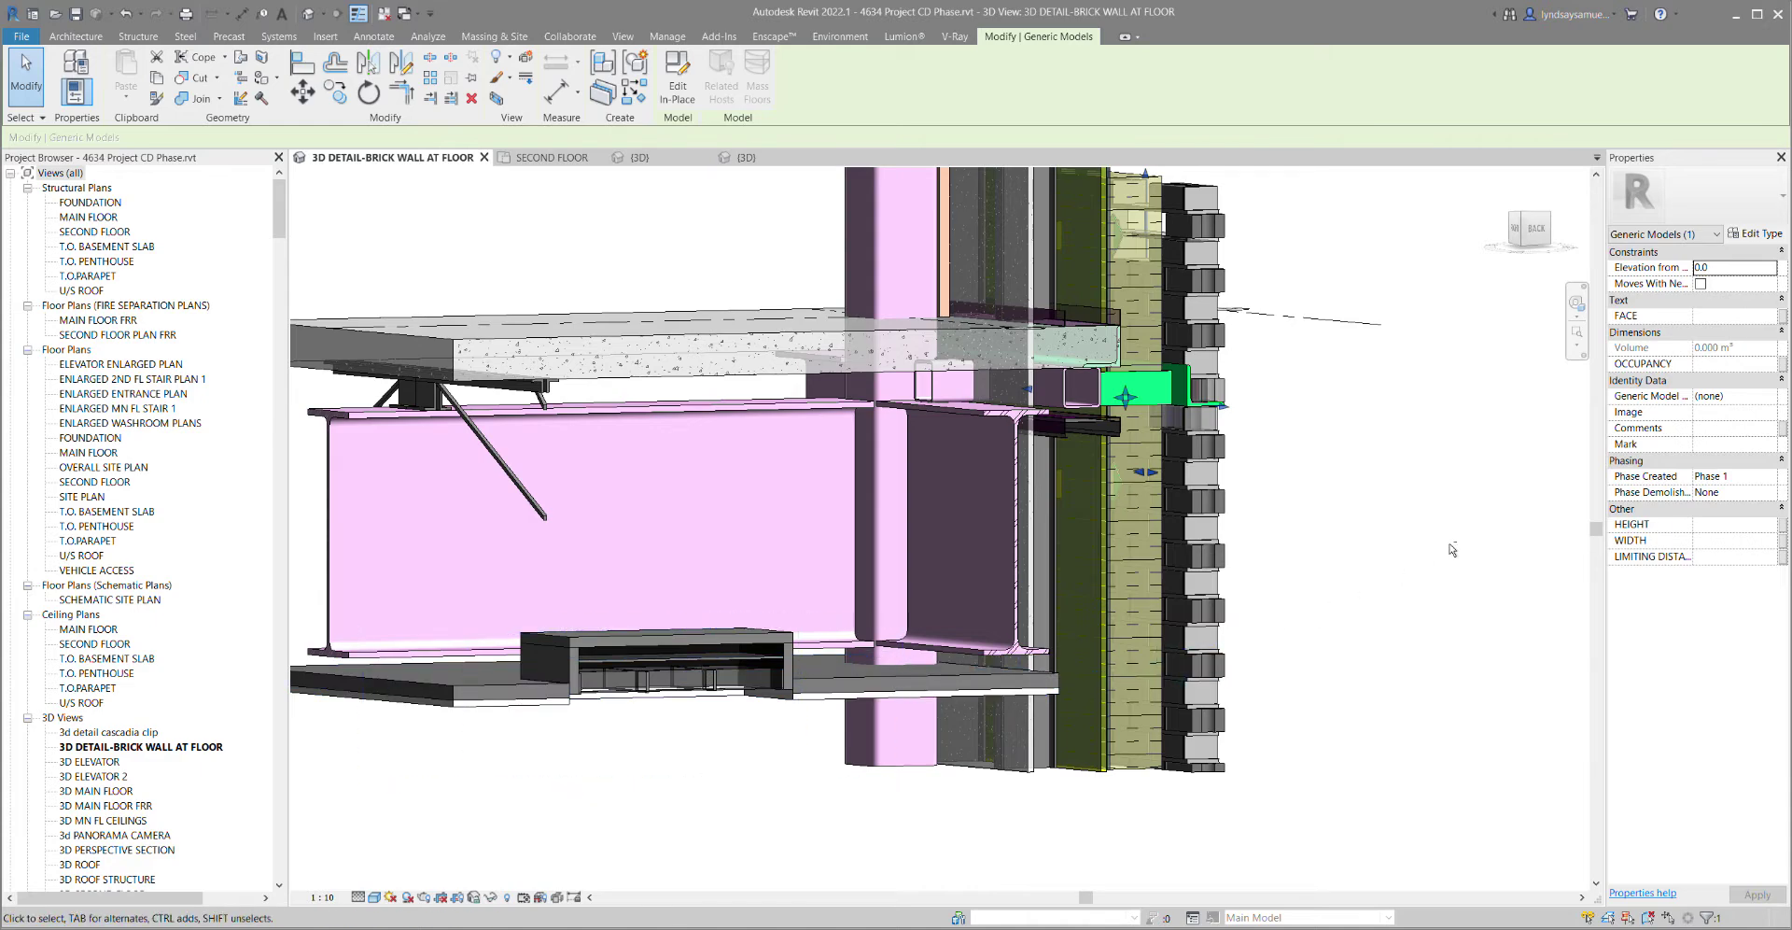
{"action": "middle_click_drag", "start_coordinate": [1452, 549], "coordinate": [1310, 628], "text": "shift"}
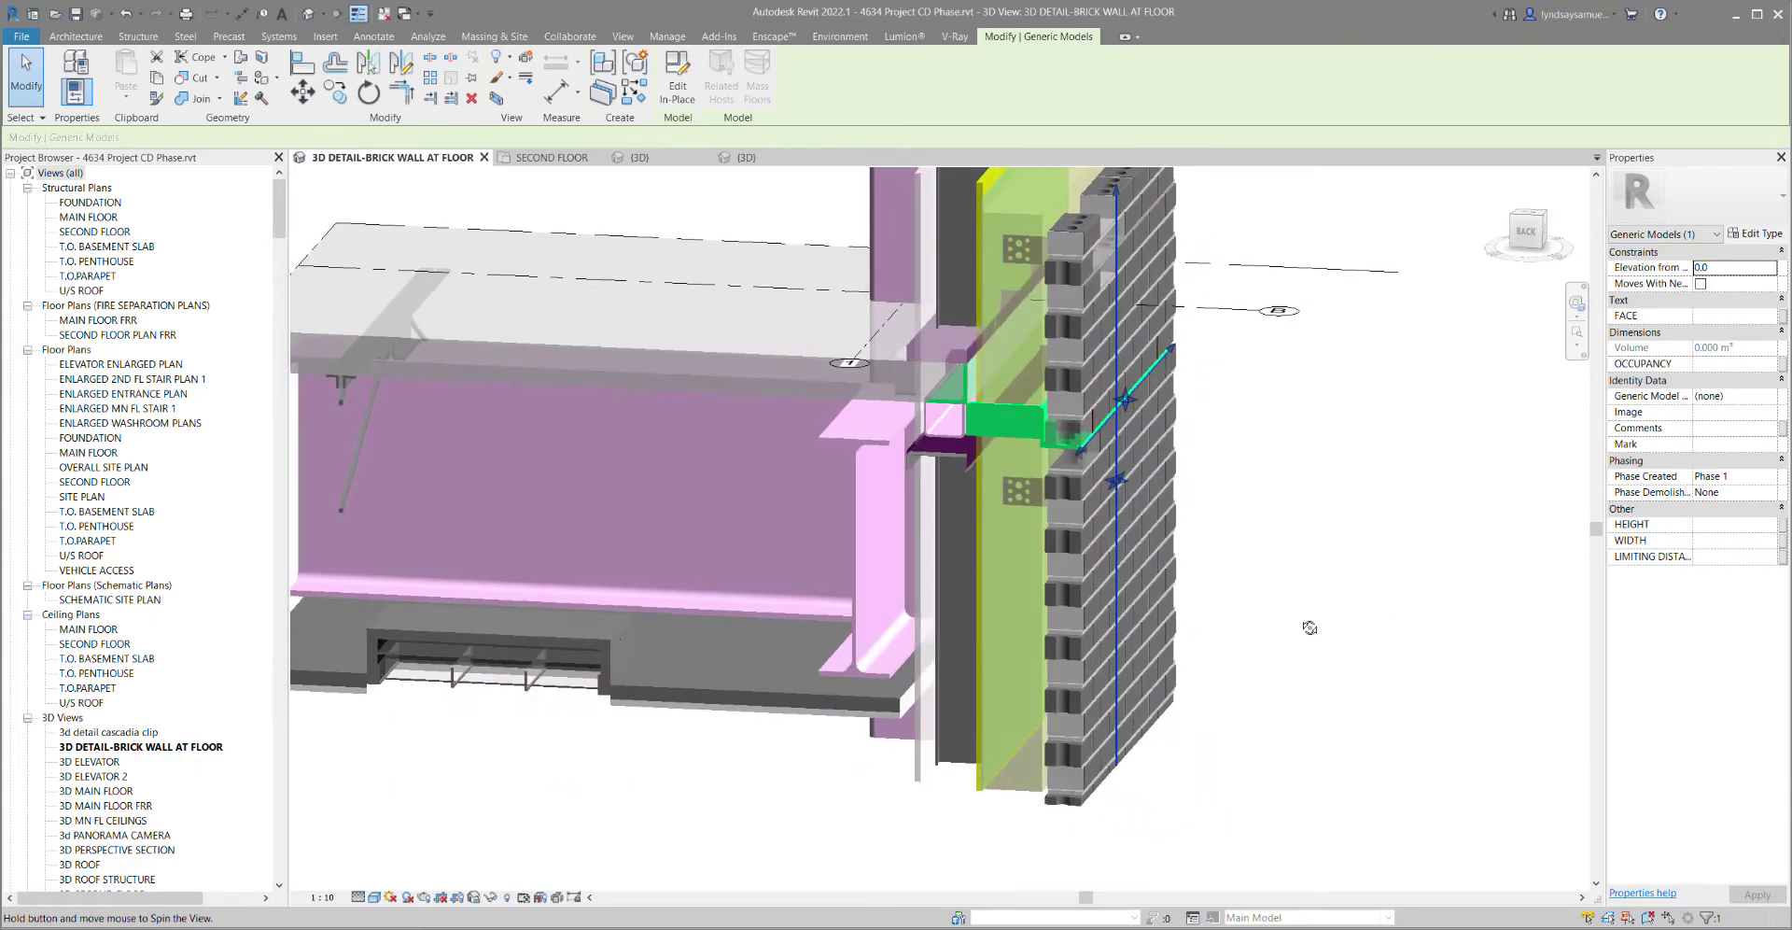
Select the steel stud channel under the HSS tube (elevation 117.5), then deselect and zoom back out
{"action": "scroll", "coordinate": [962, 420], "scroll_direction": "up", "scroll_amount": 6}
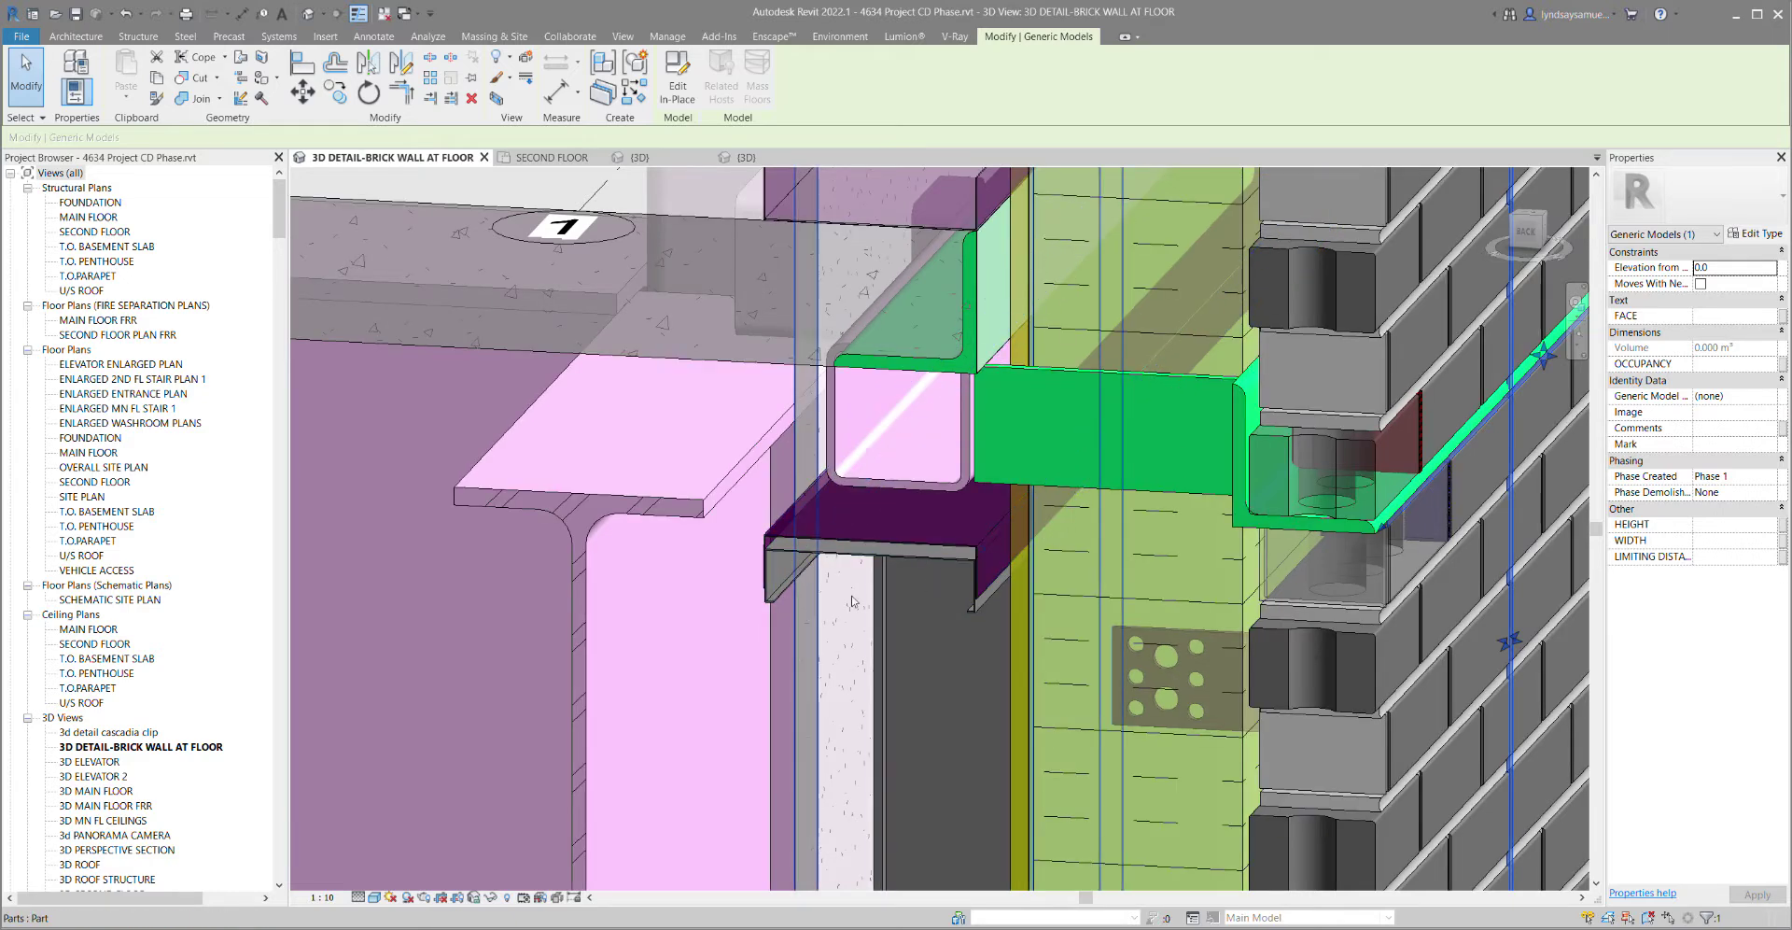
{"action": "scroll", "coordinate": [803, 599], "scroll_direction": "up", "scroll_amount": 5}
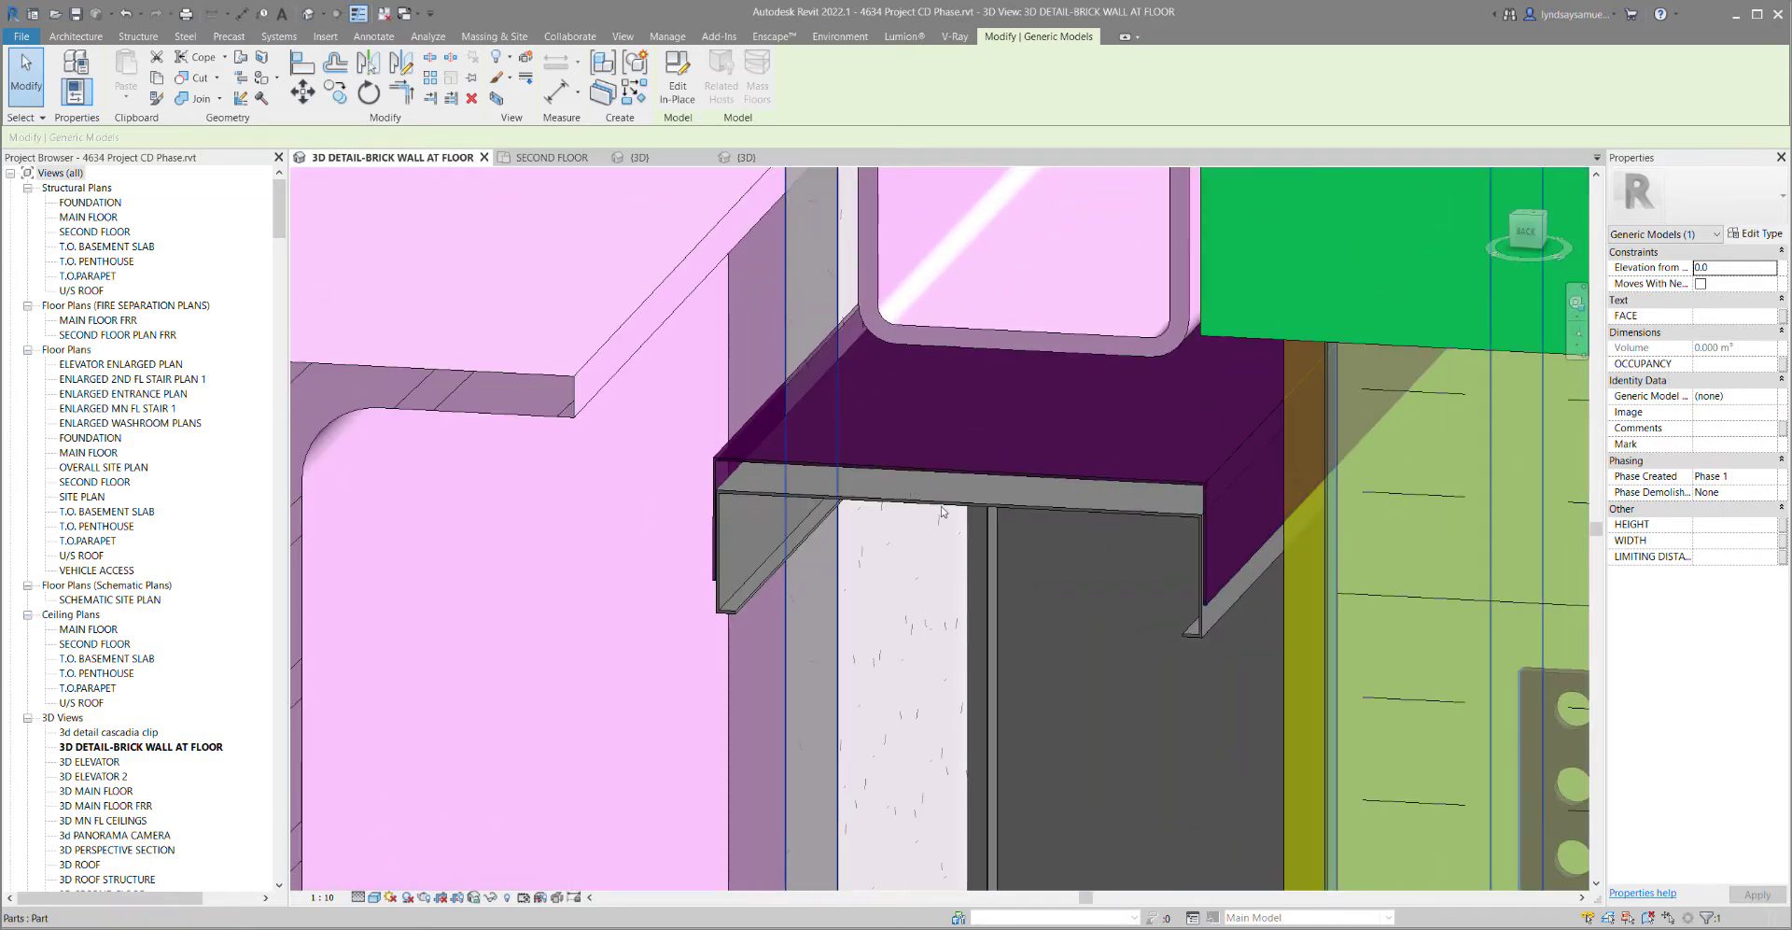
{"action": "left_click", "coordinate": [741, 607]}
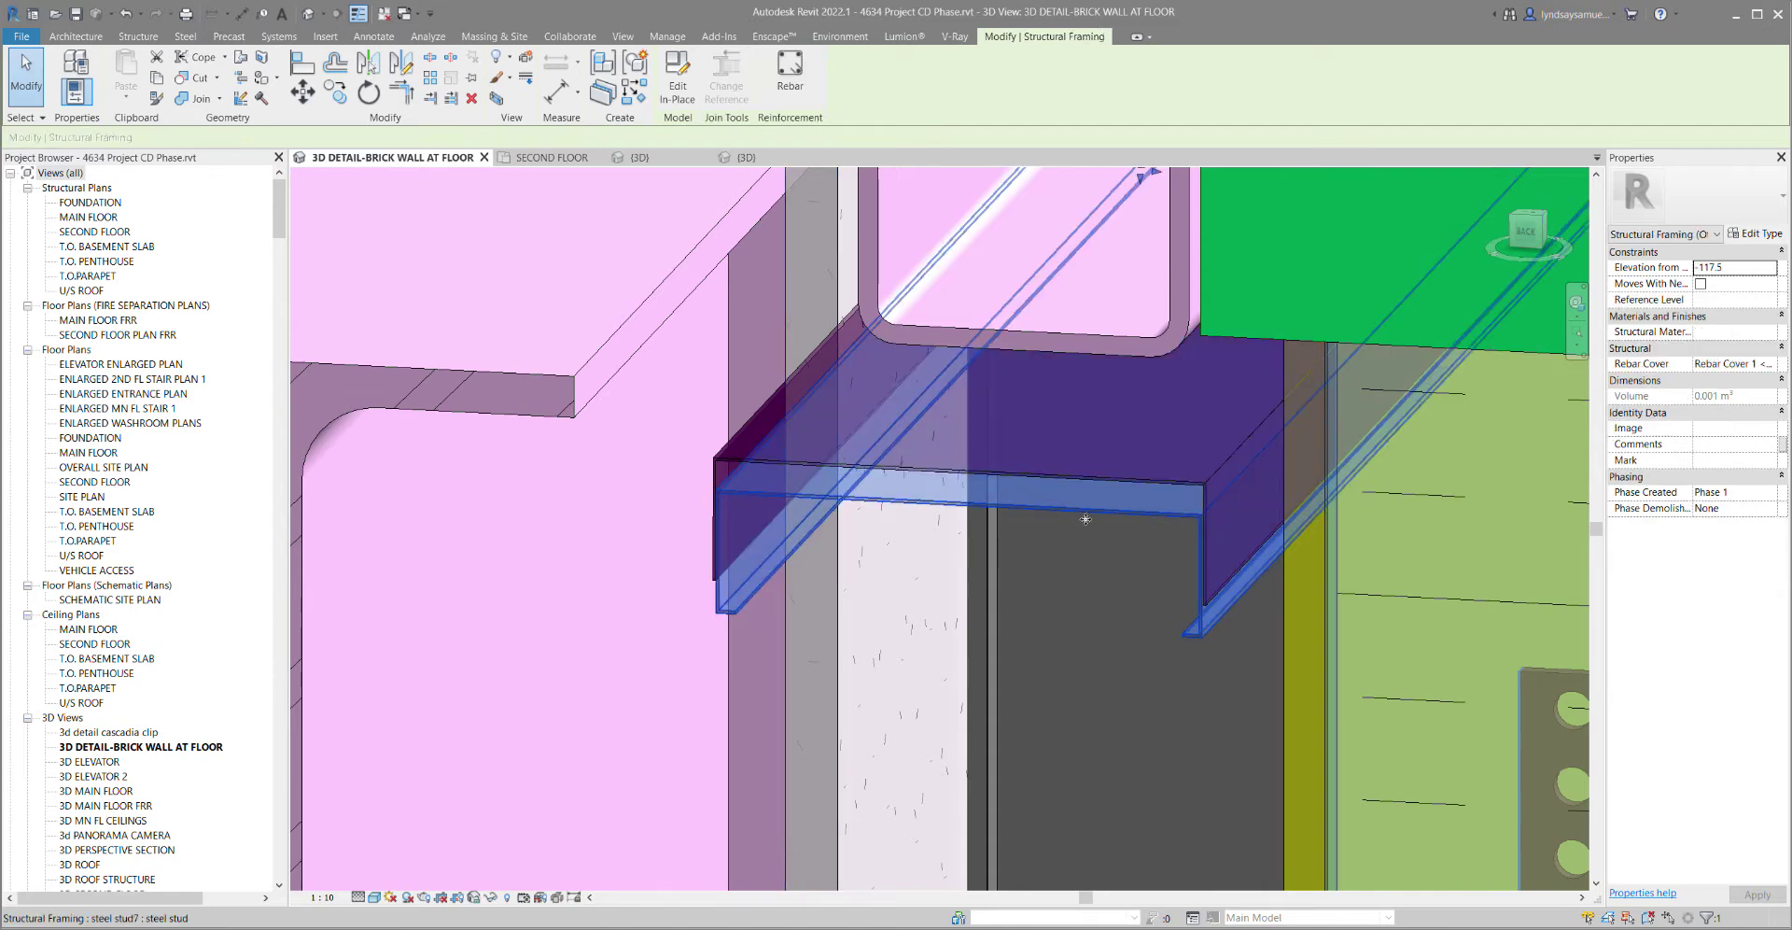
{"action": "scroll", "coordinate": [1083, 519], "scroll_direction": "down", "scroll_amount": 6}
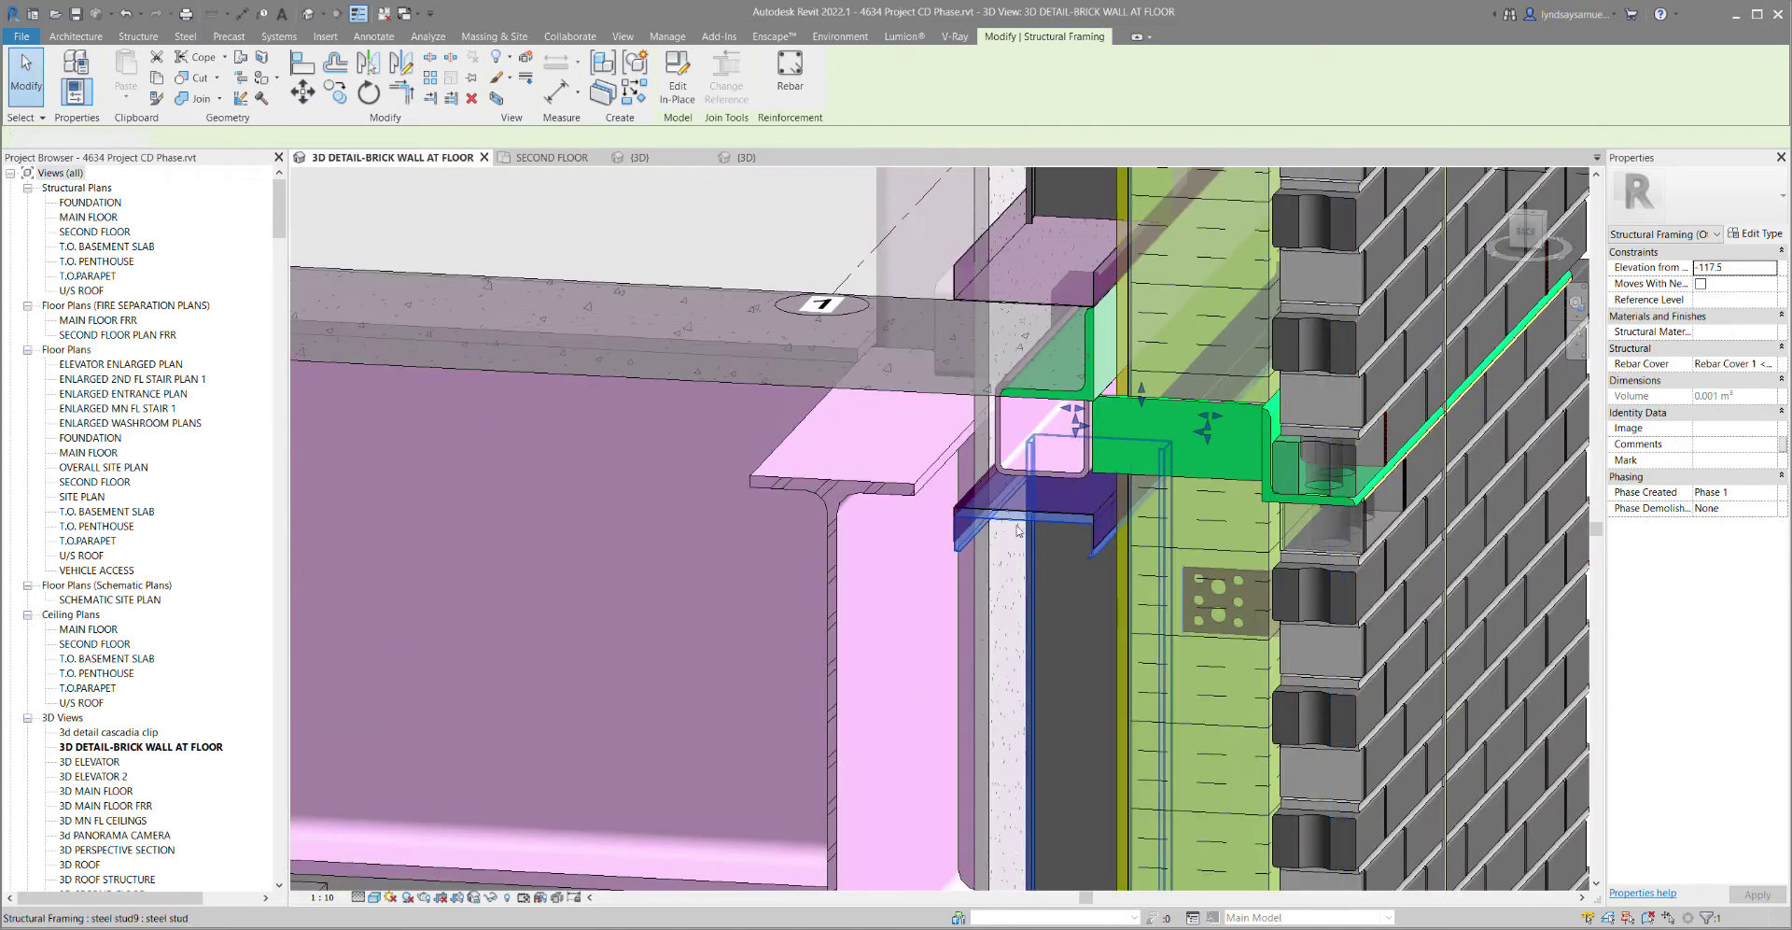
{"action": "key", "text": "Escape"}
{"action": "scroll", "coordinate": [941, 534], "scroll_direction": "down", "scroll_amount": 5}
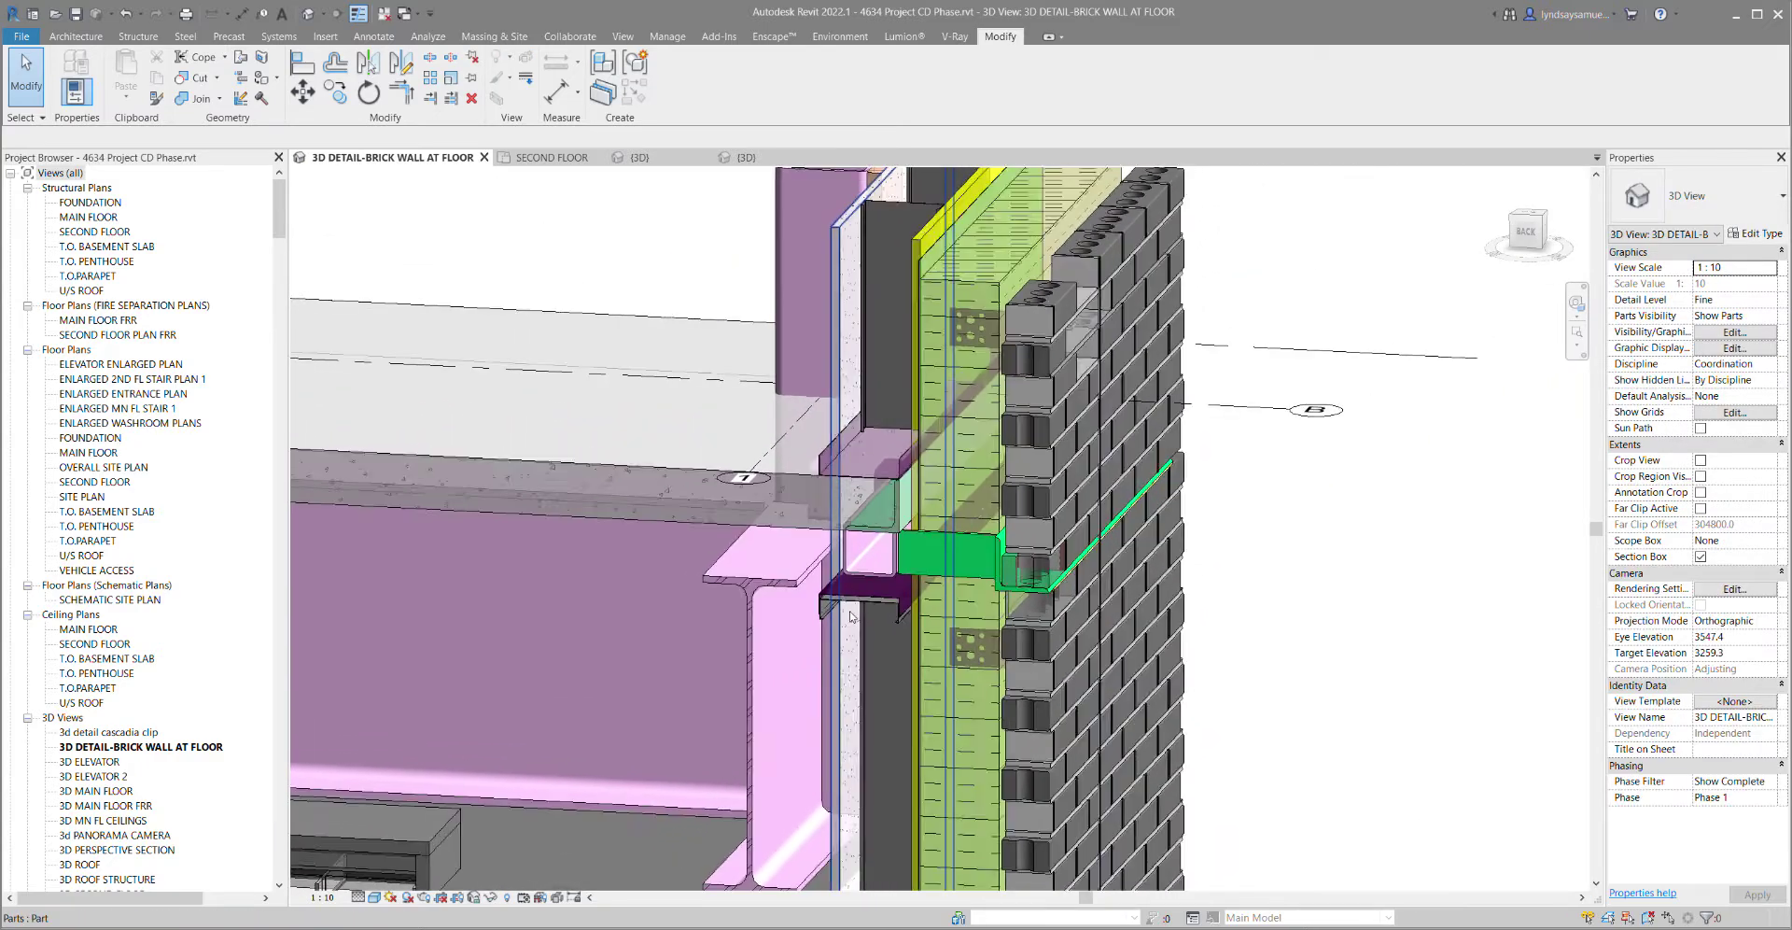
Orbit to the brick face and zoom out for an overview of the SECOND FLOOR junction at elevation 4000
{"action": "middle_click_drag", "start_coordinate": [864, 605], "coordinate": [887, 560], "text": "shift"}
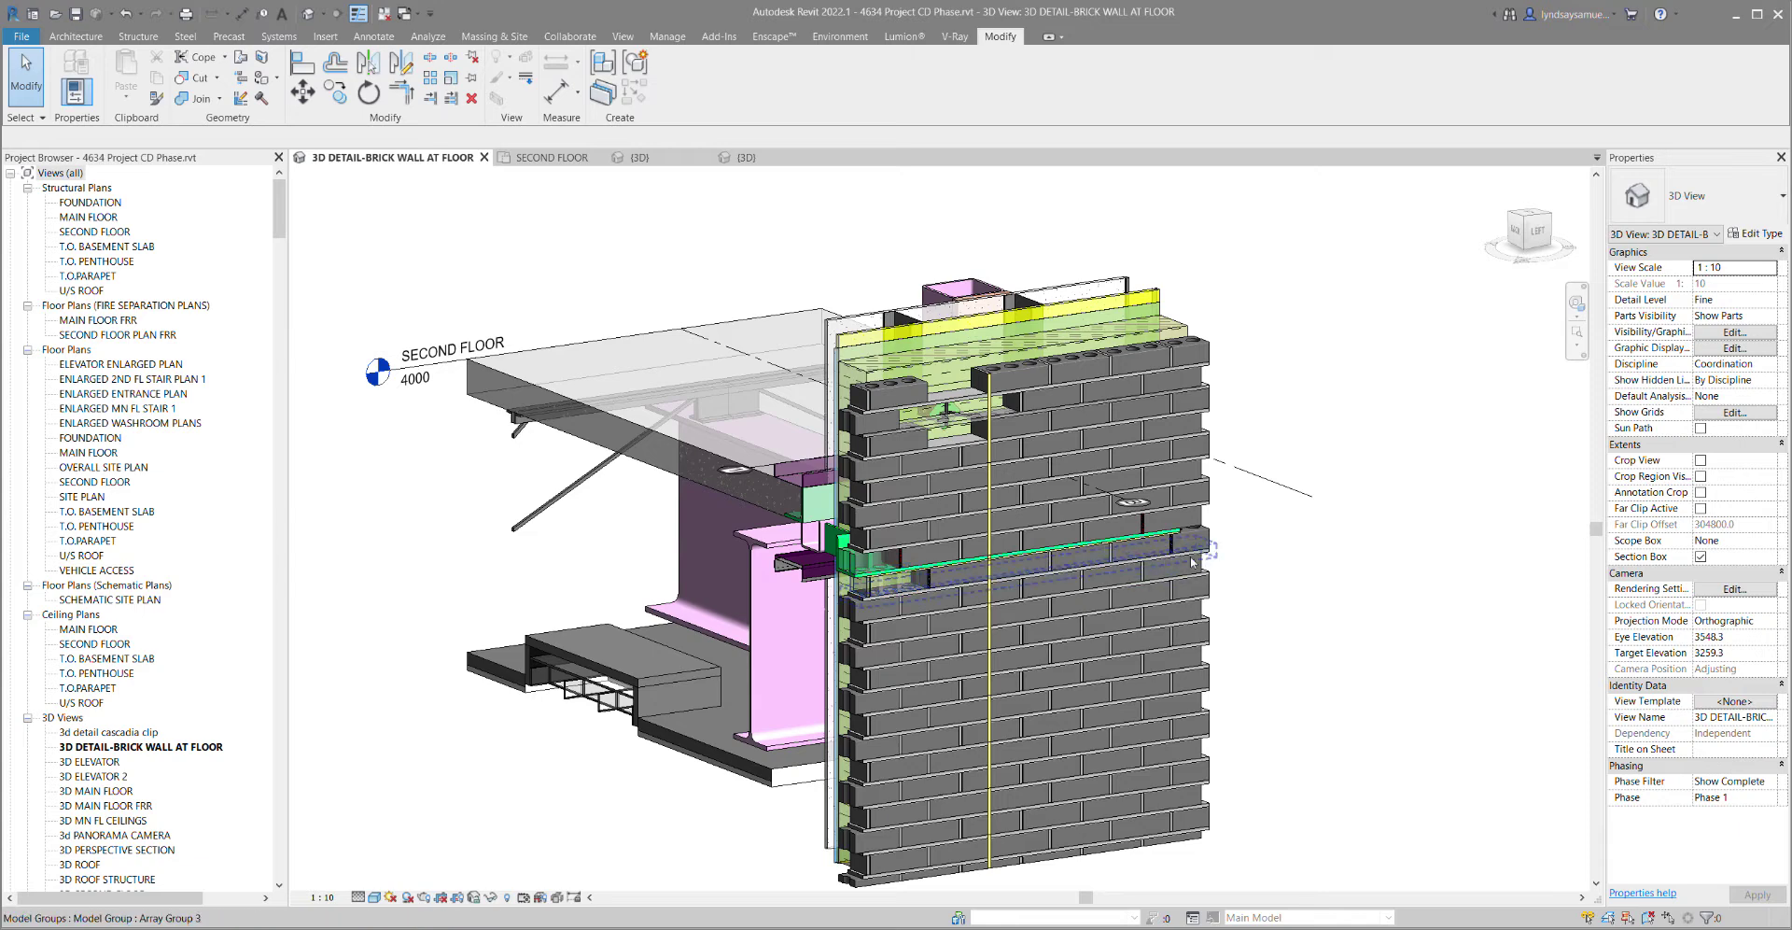
{"action": "scroll", "coordinate": [1323, 618], "scroll_direction": "down", "scroll_amount": 1}
{"action": "middle_click_drag", "start_coordinate": [1317, 698], "coordinate": [1380, 735], "text": "shift"}
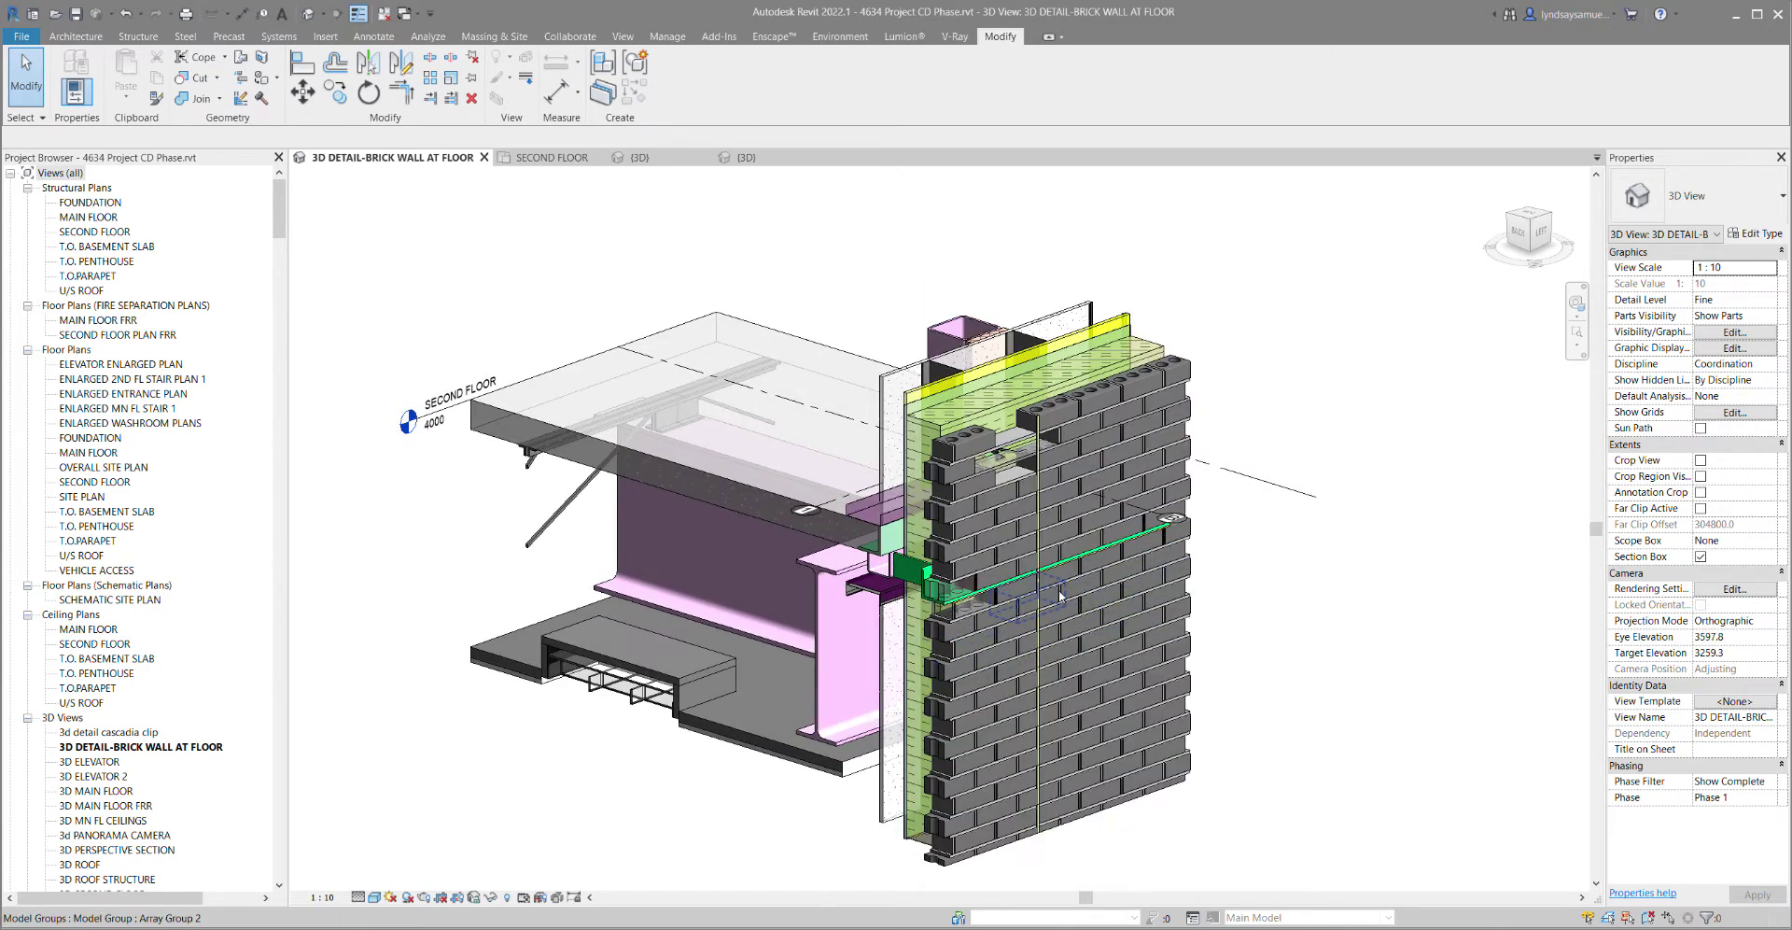